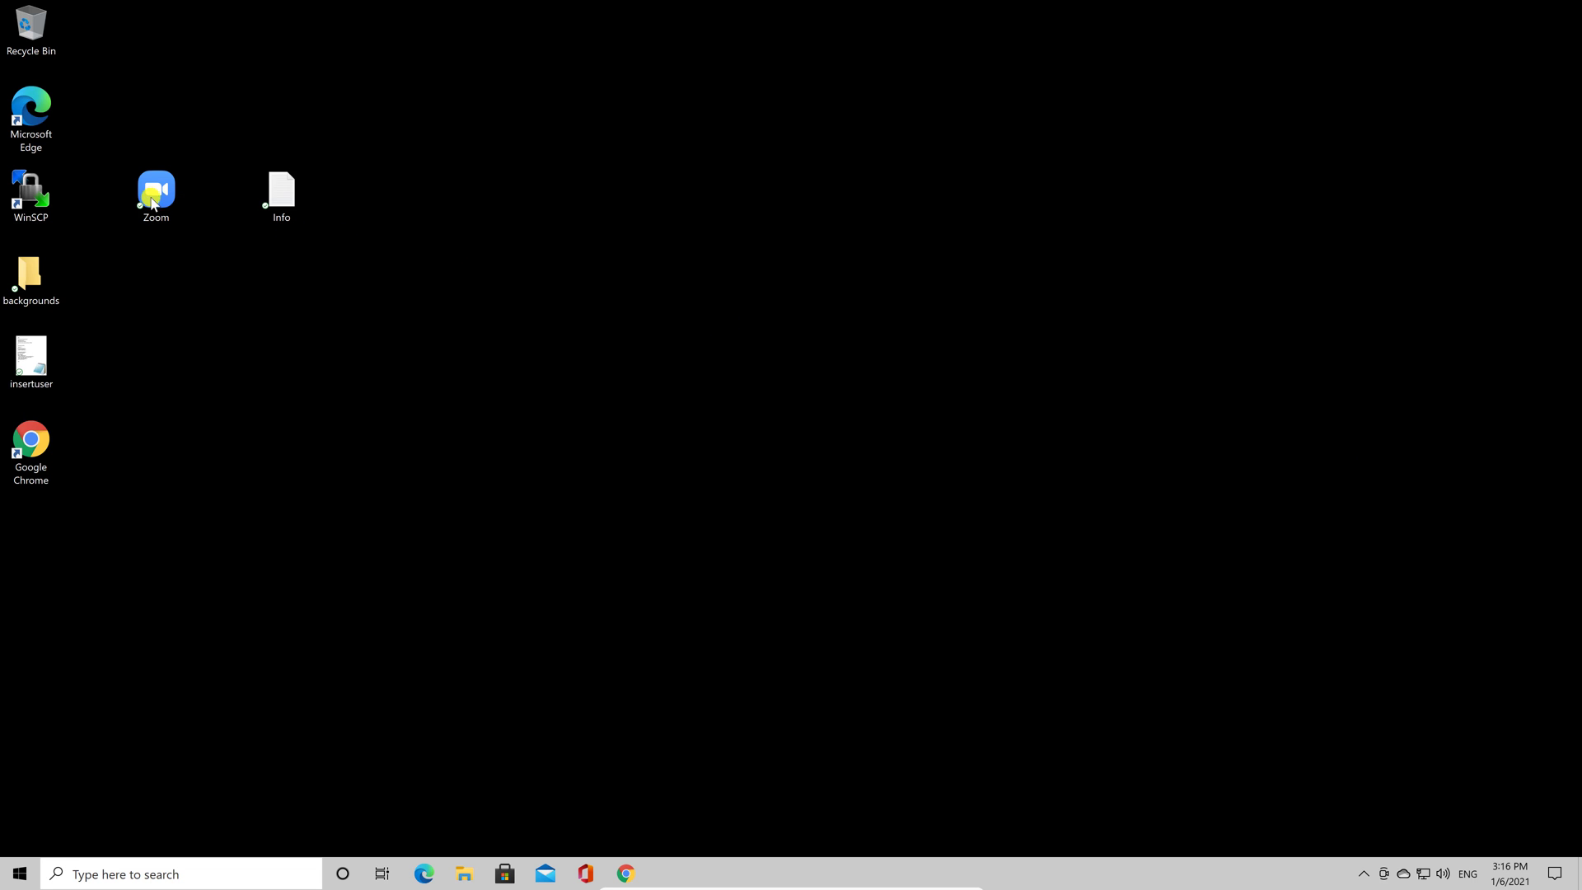
Launch Zoom and sign in with the Google account to reach the Home screen.
double_click(149, 200)
double_click(149, 201)
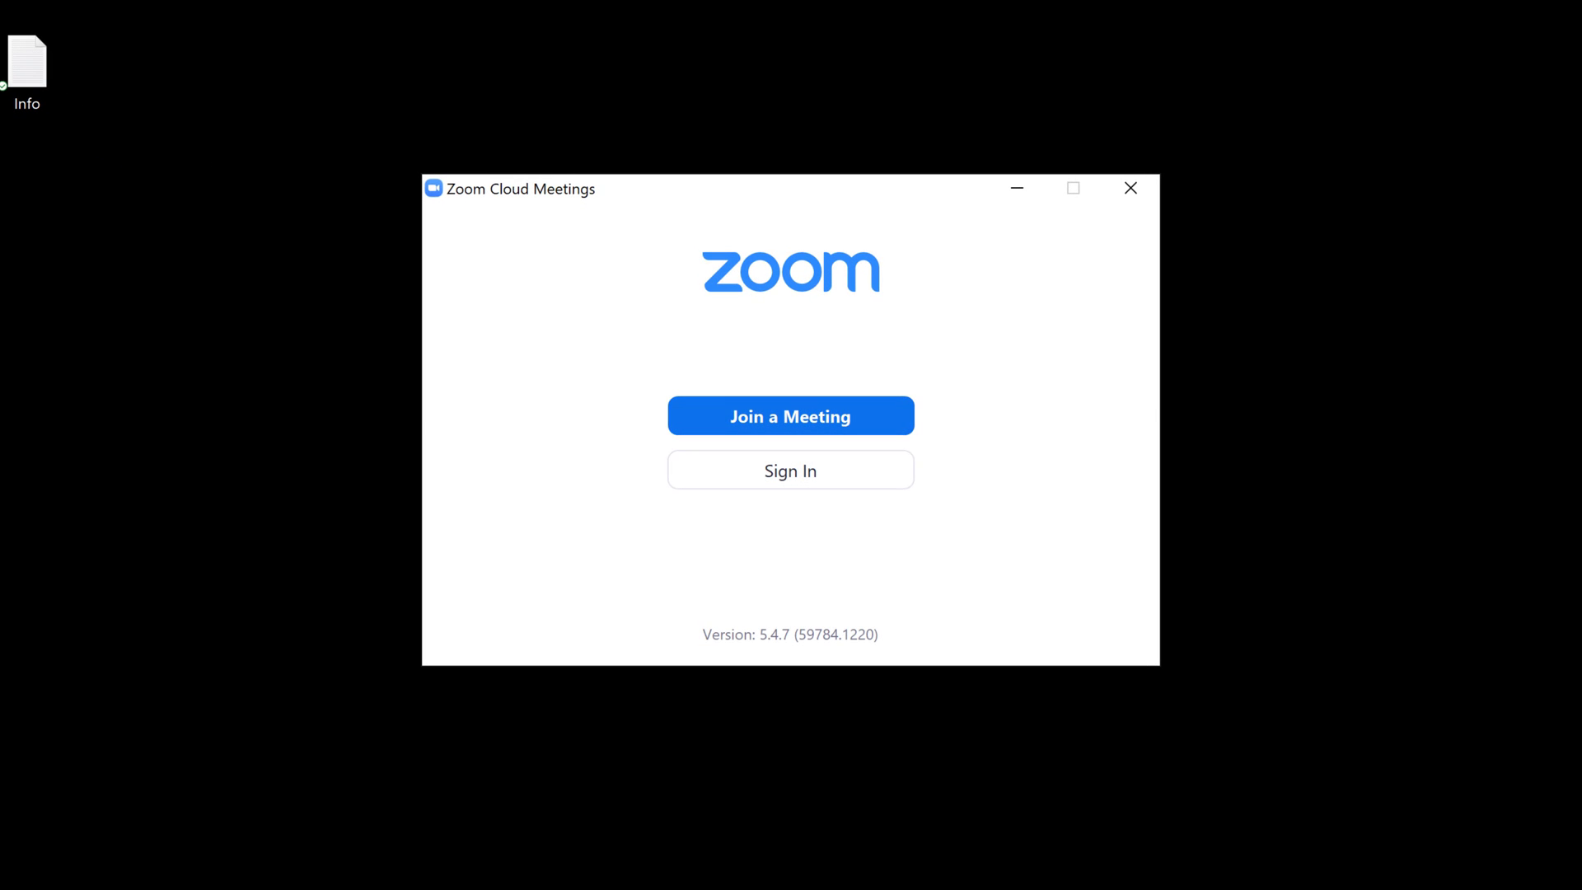
left_click(774, 483)
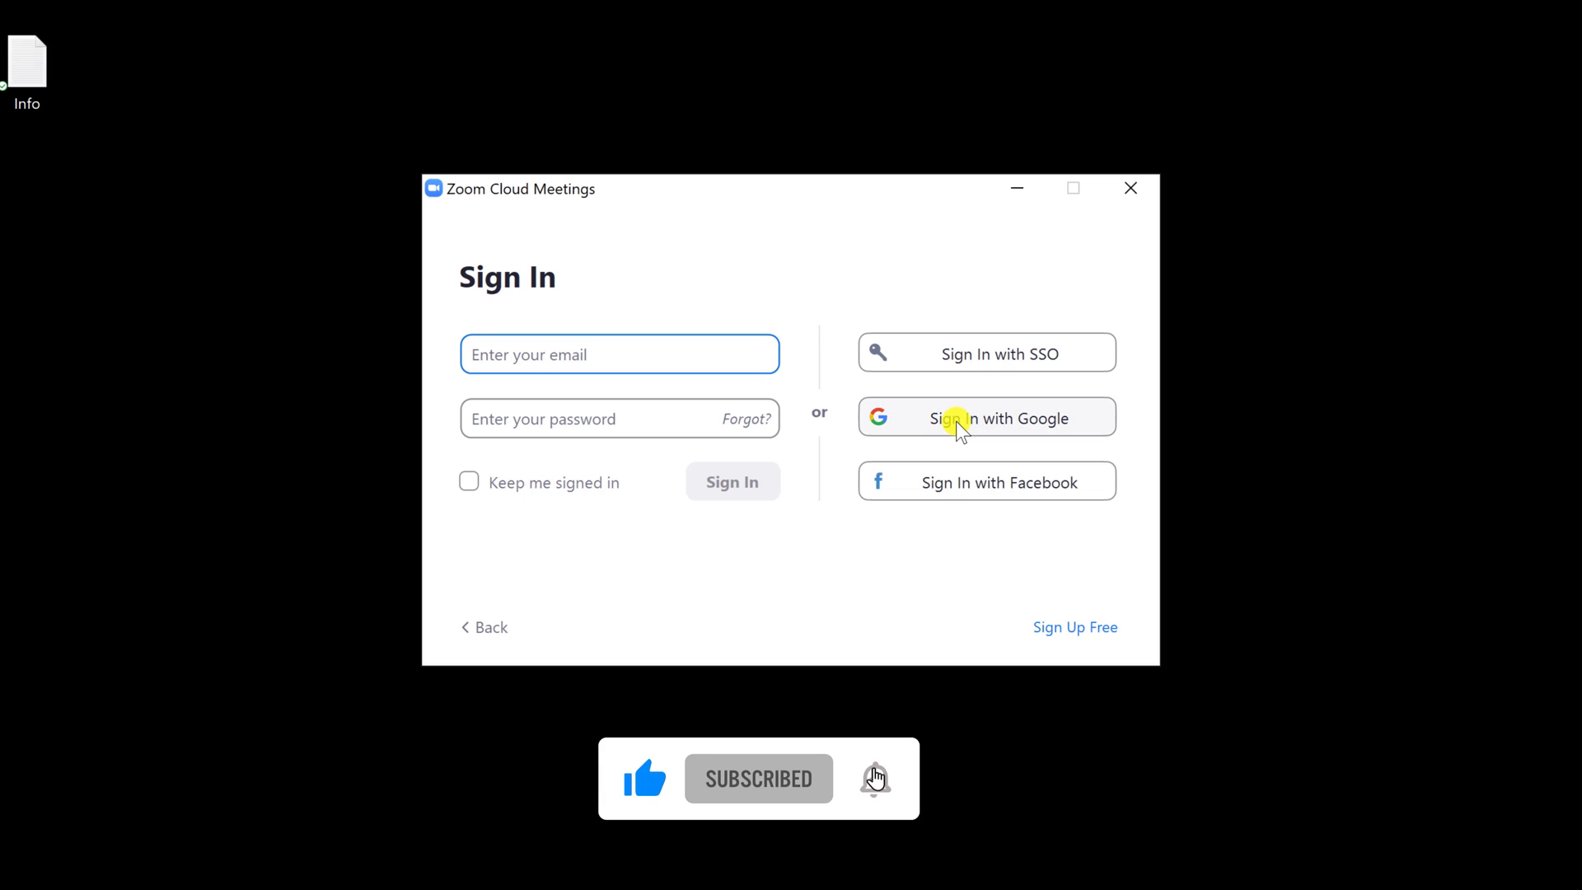
left_click(956, 422)
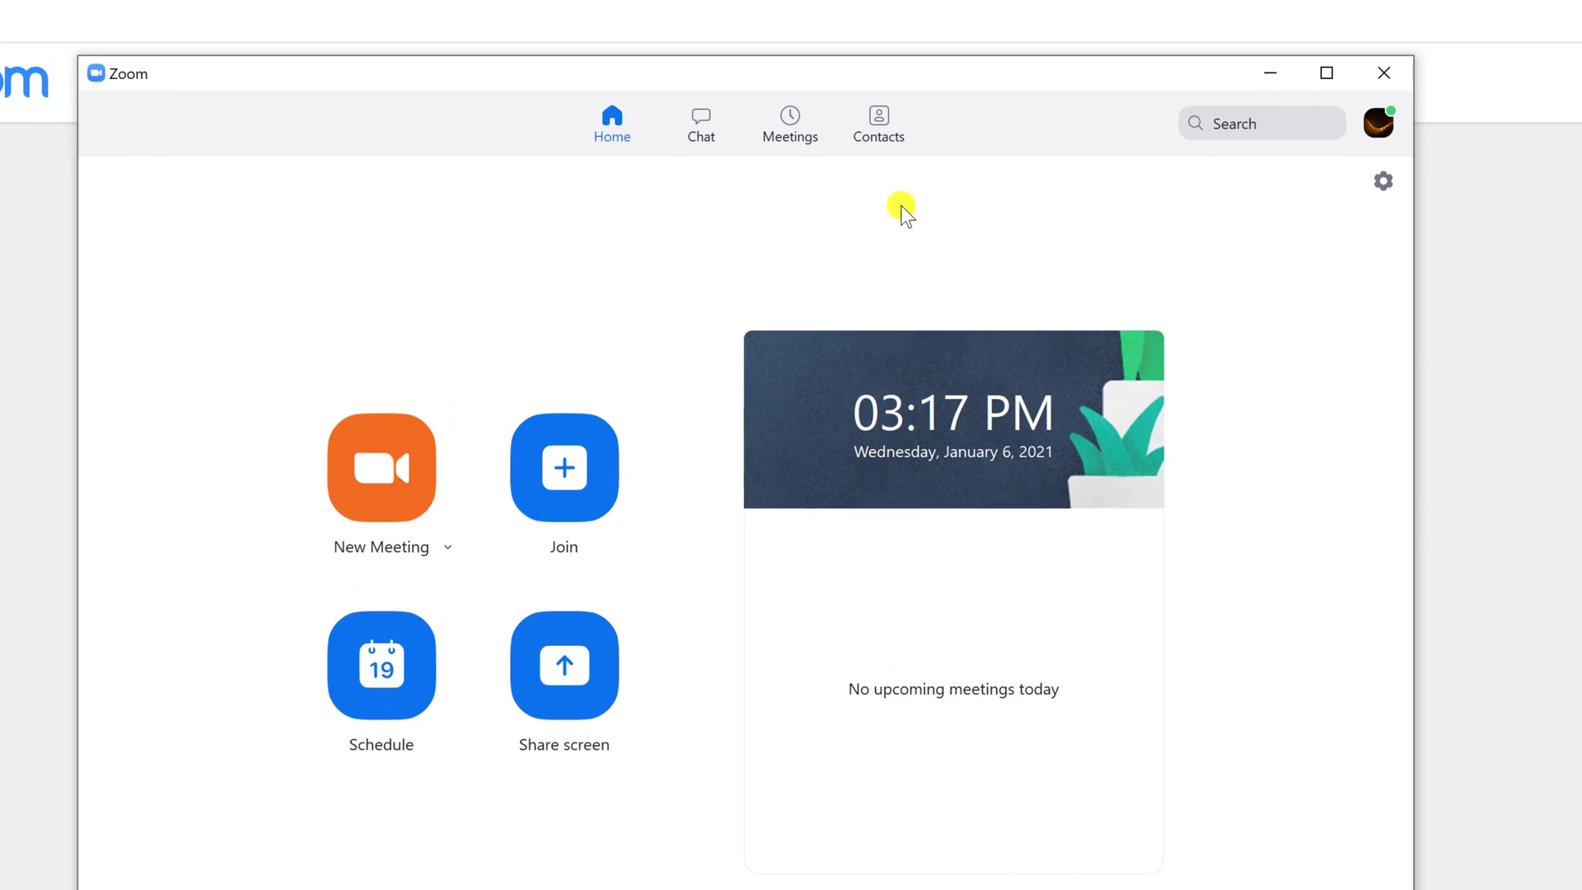
Show the Contacts list with External expanded, briefly checking the Channels list.
left_click(877, 133)
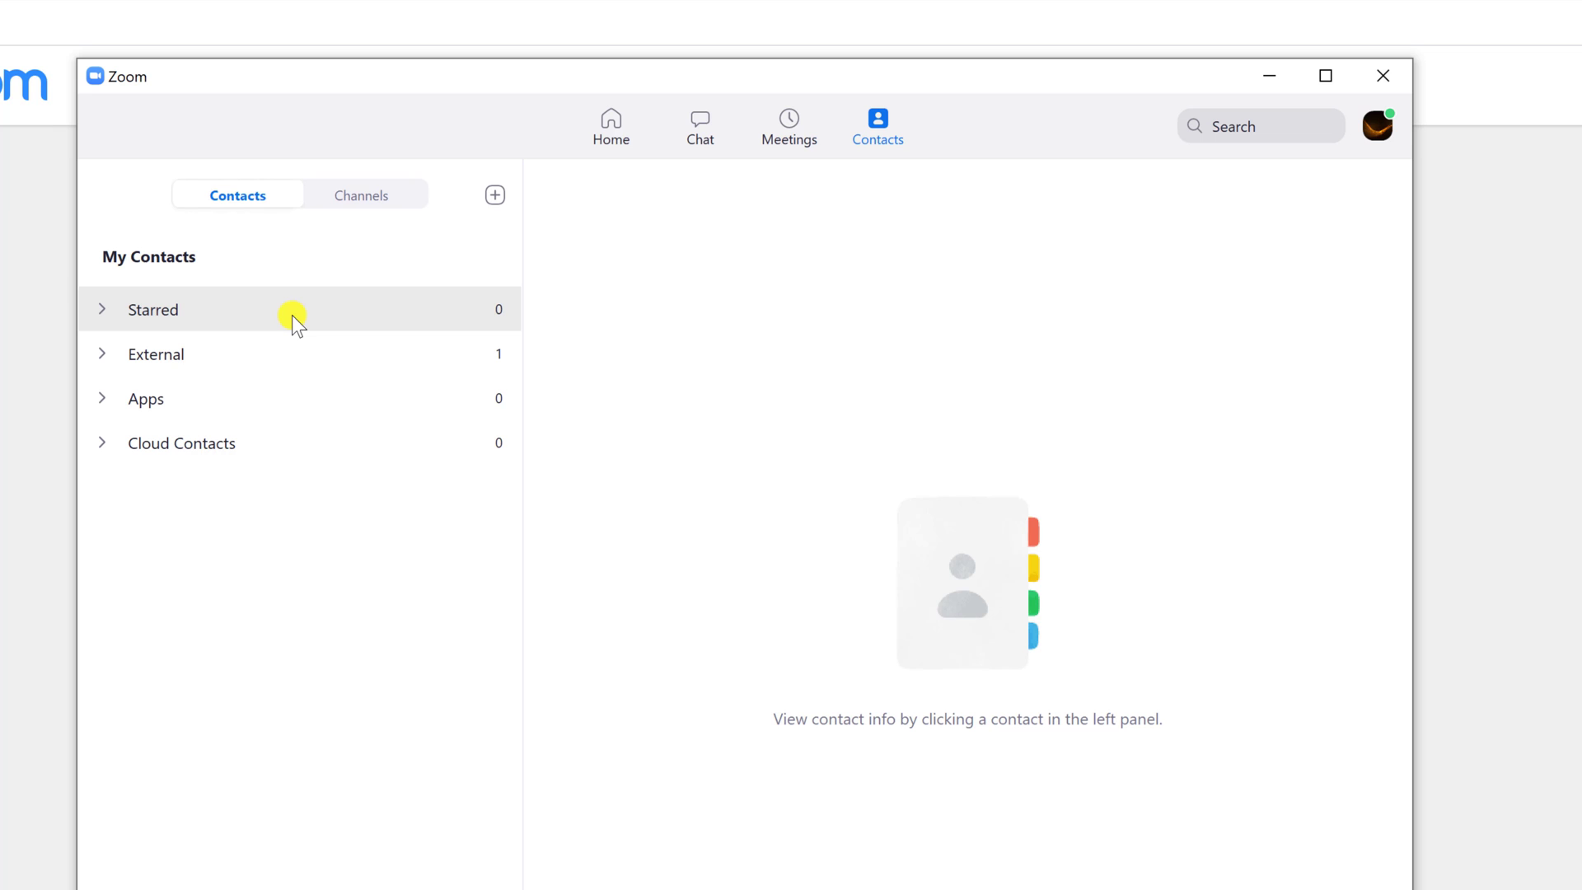
left_click(139, 364)
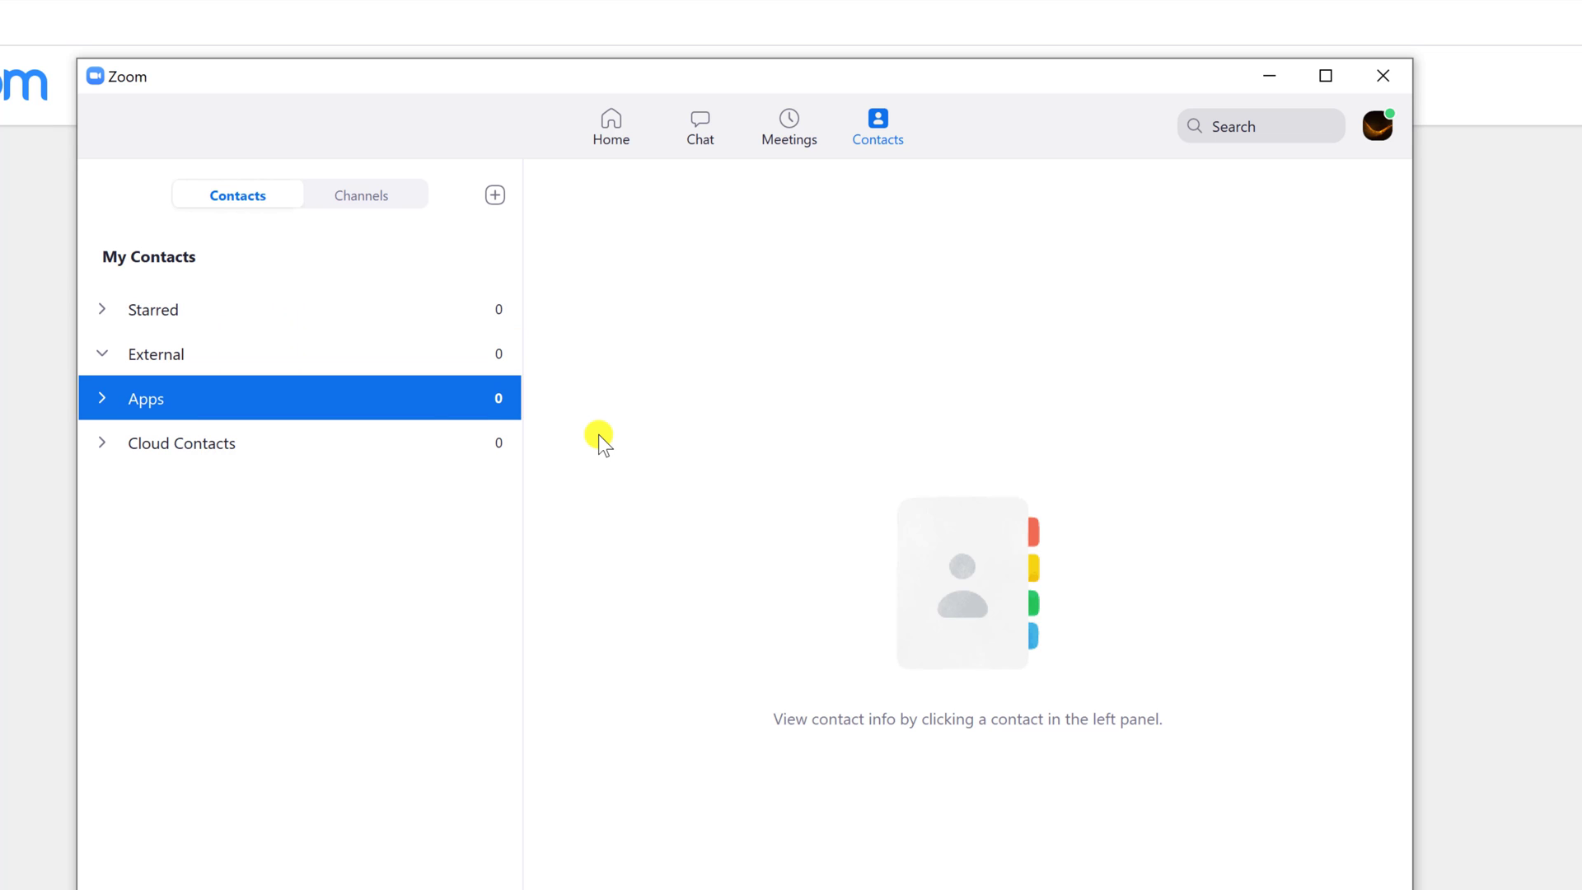
left_click(337, 201)
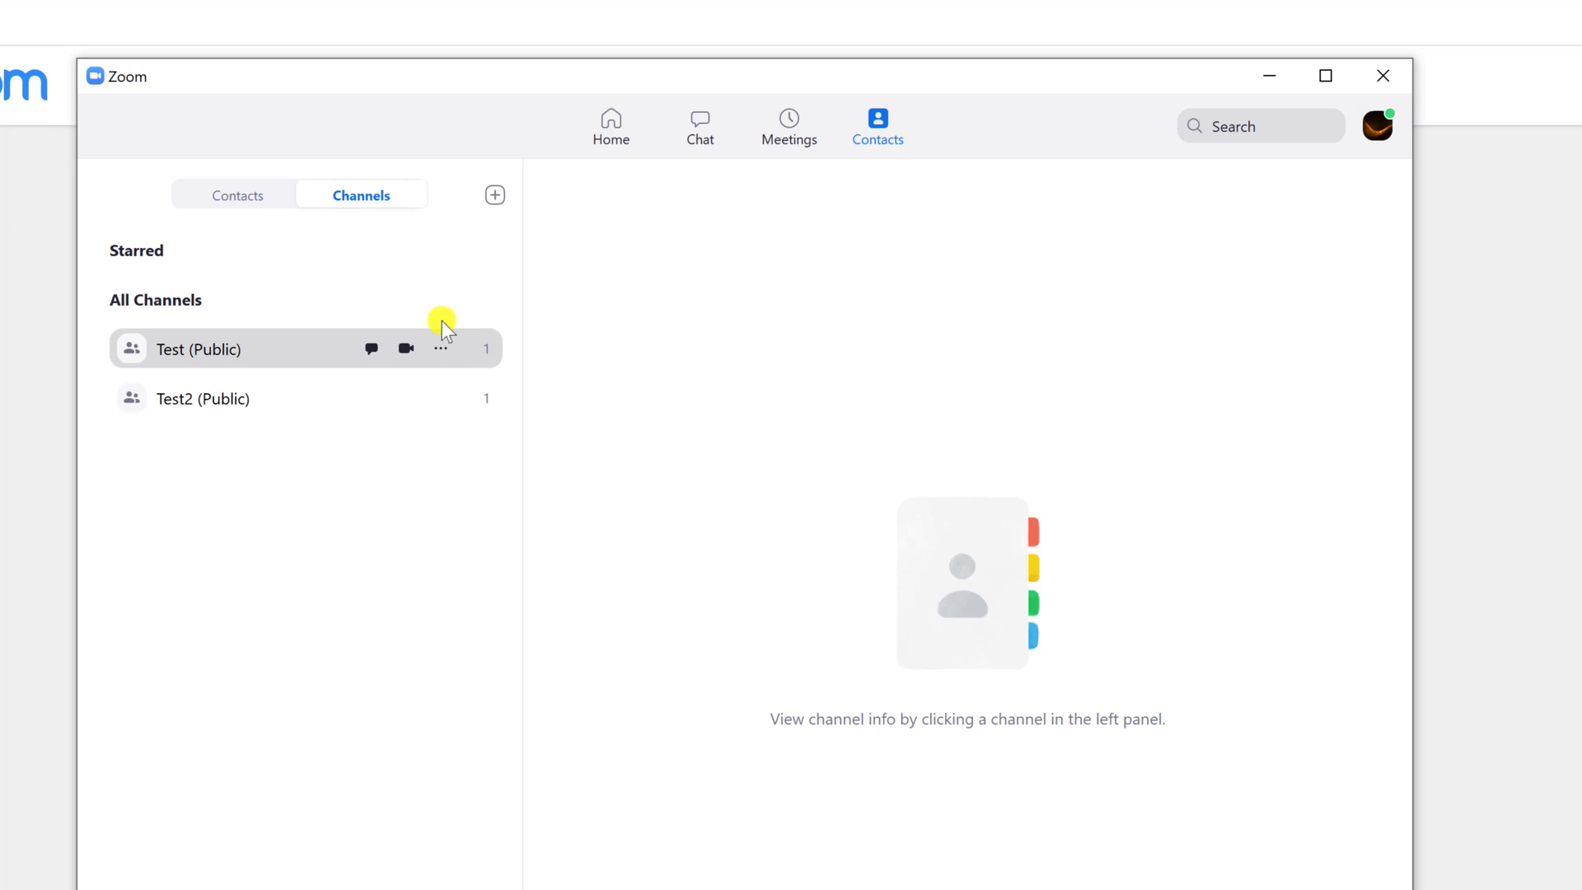
left_click(270, 201)
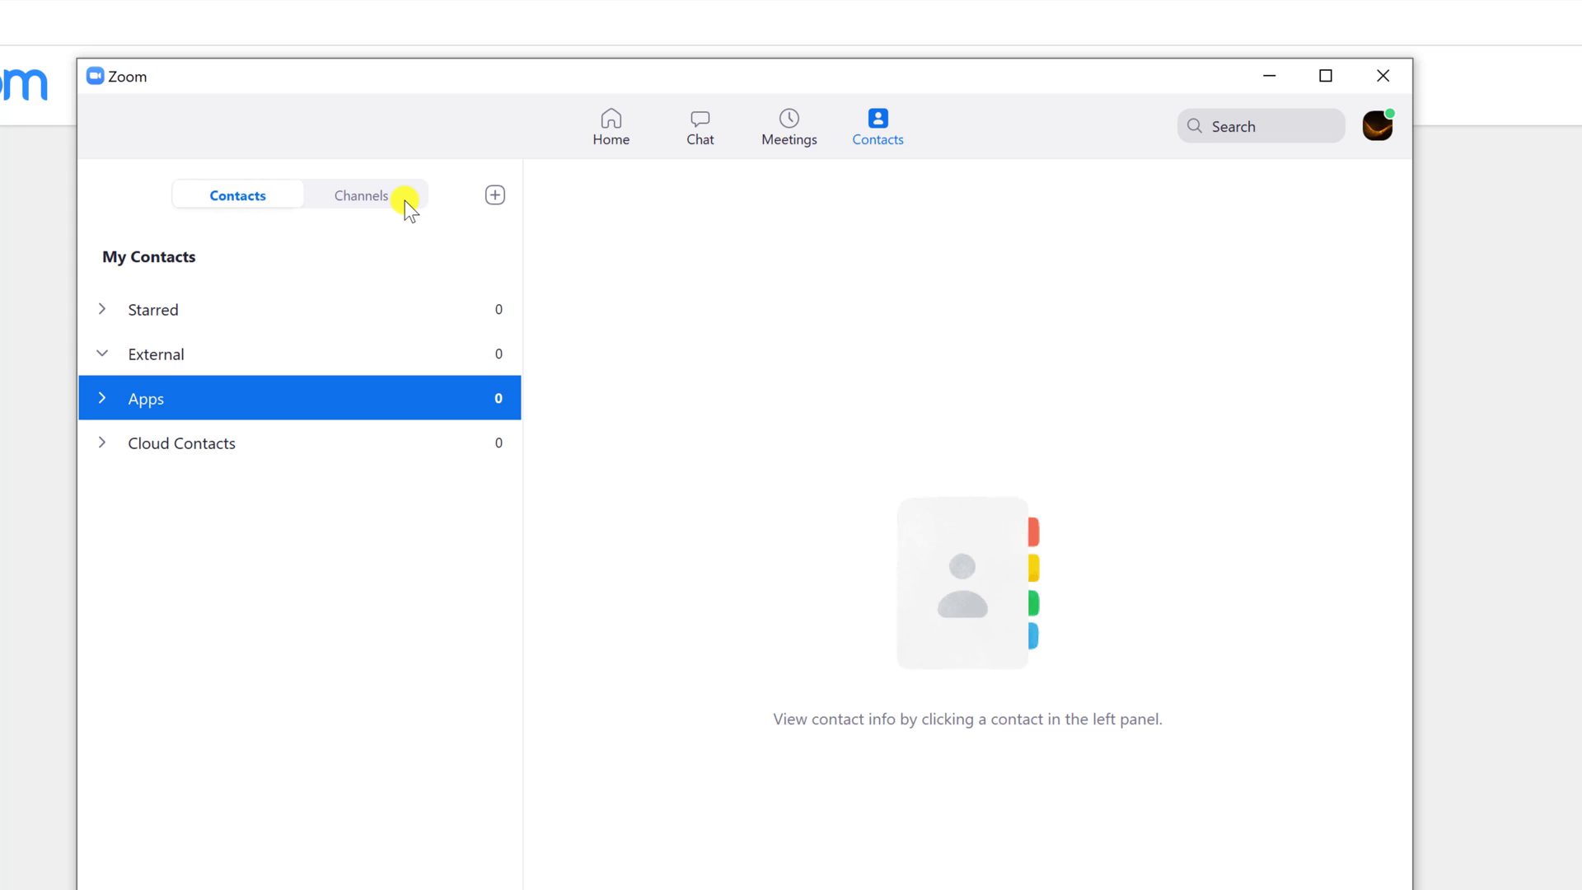
Invite an external contact by e-mail address and show it pending under External.
left_click(493, 200)
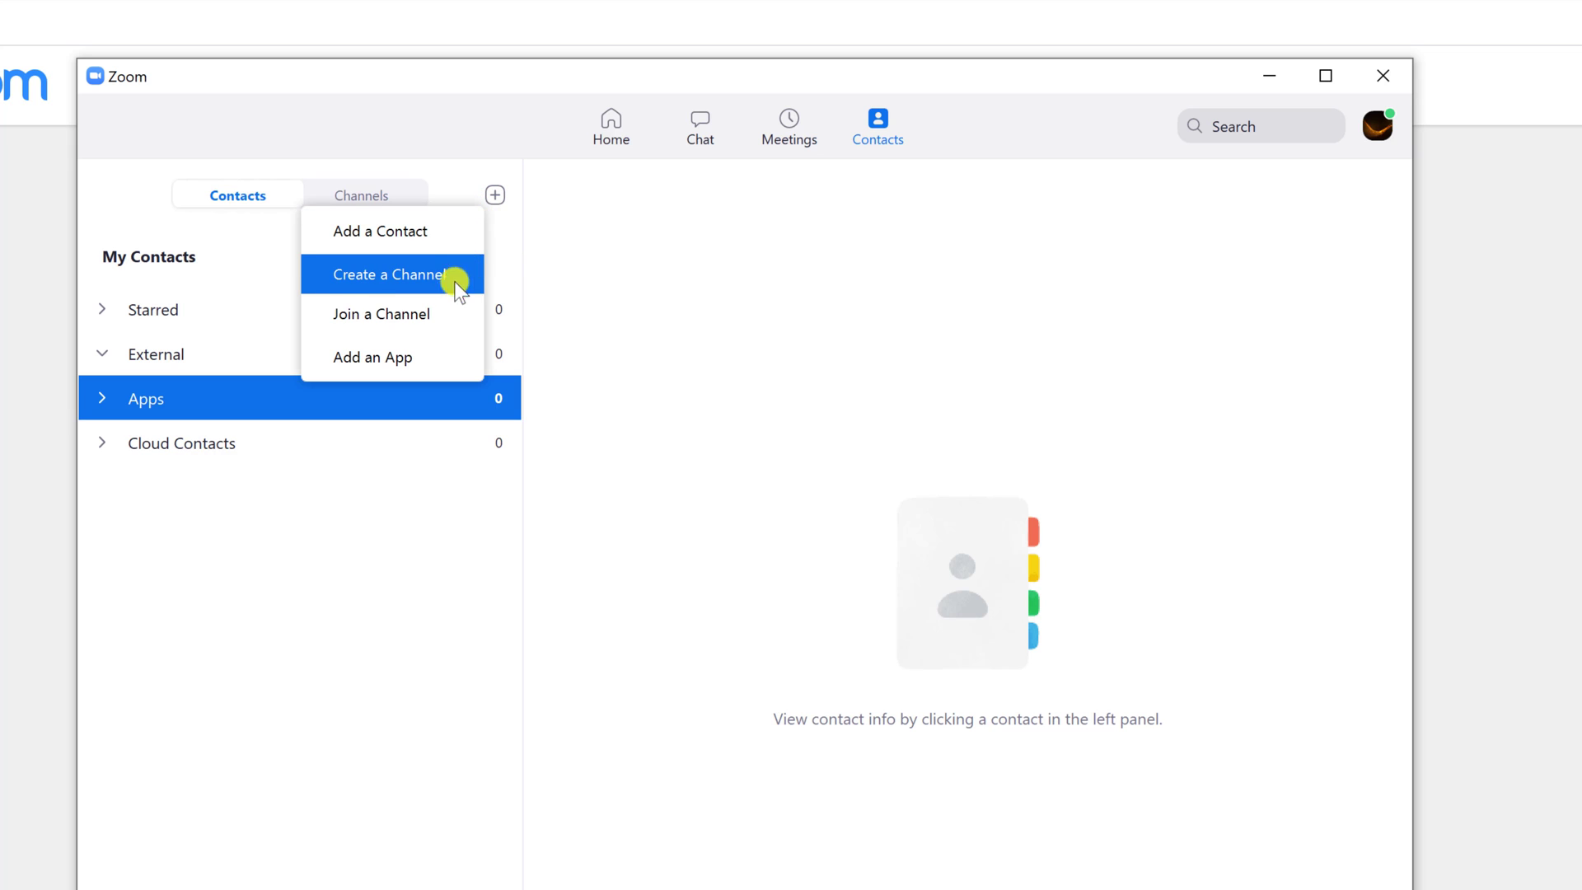
left_click(393, 229)
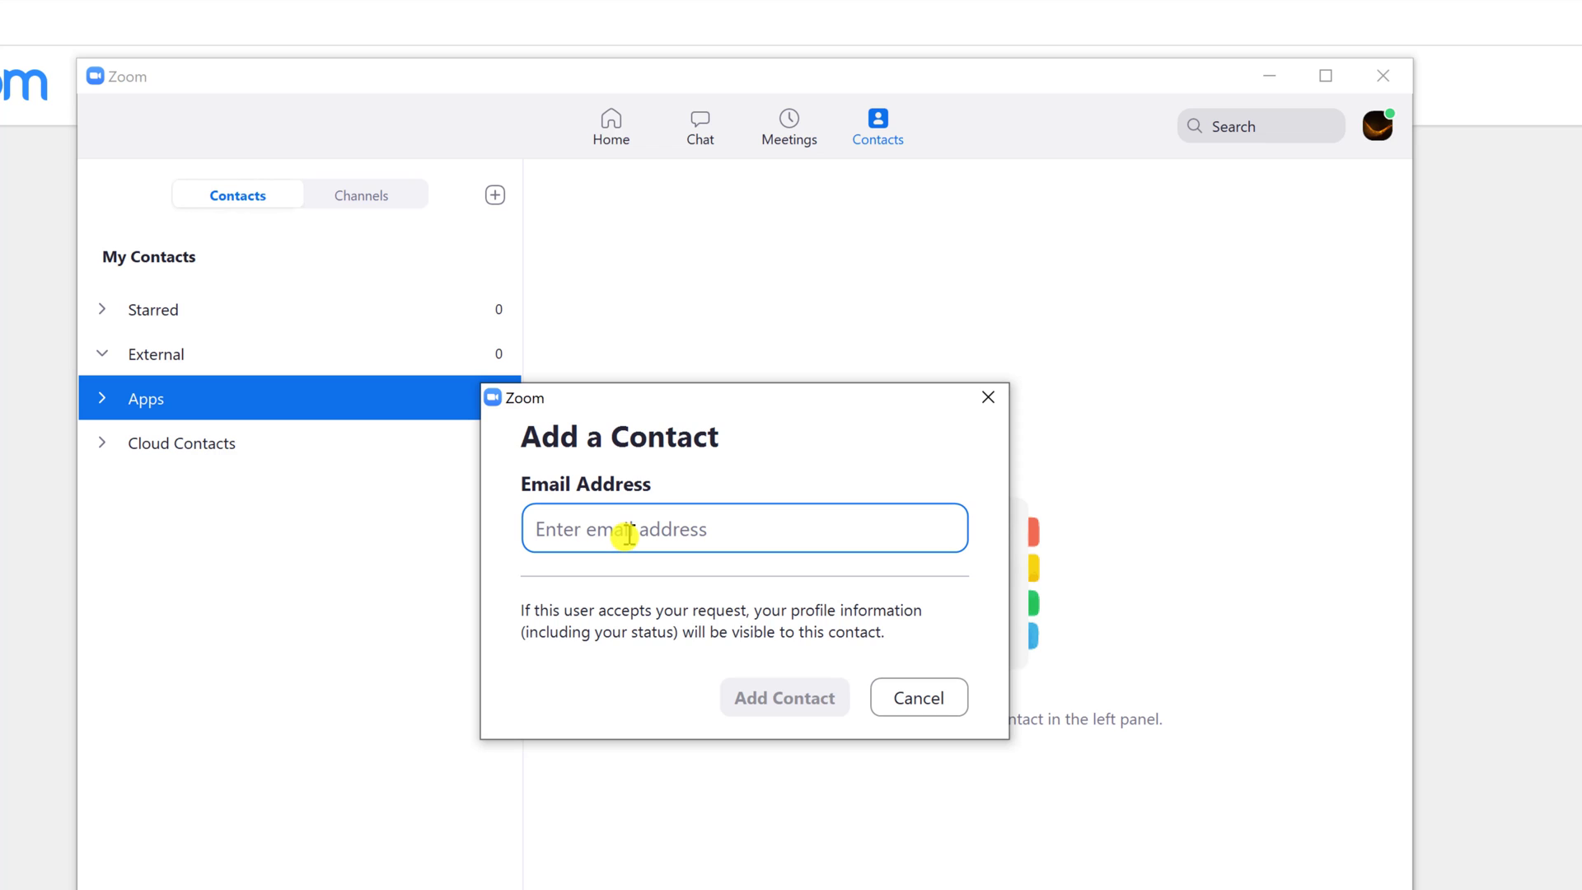
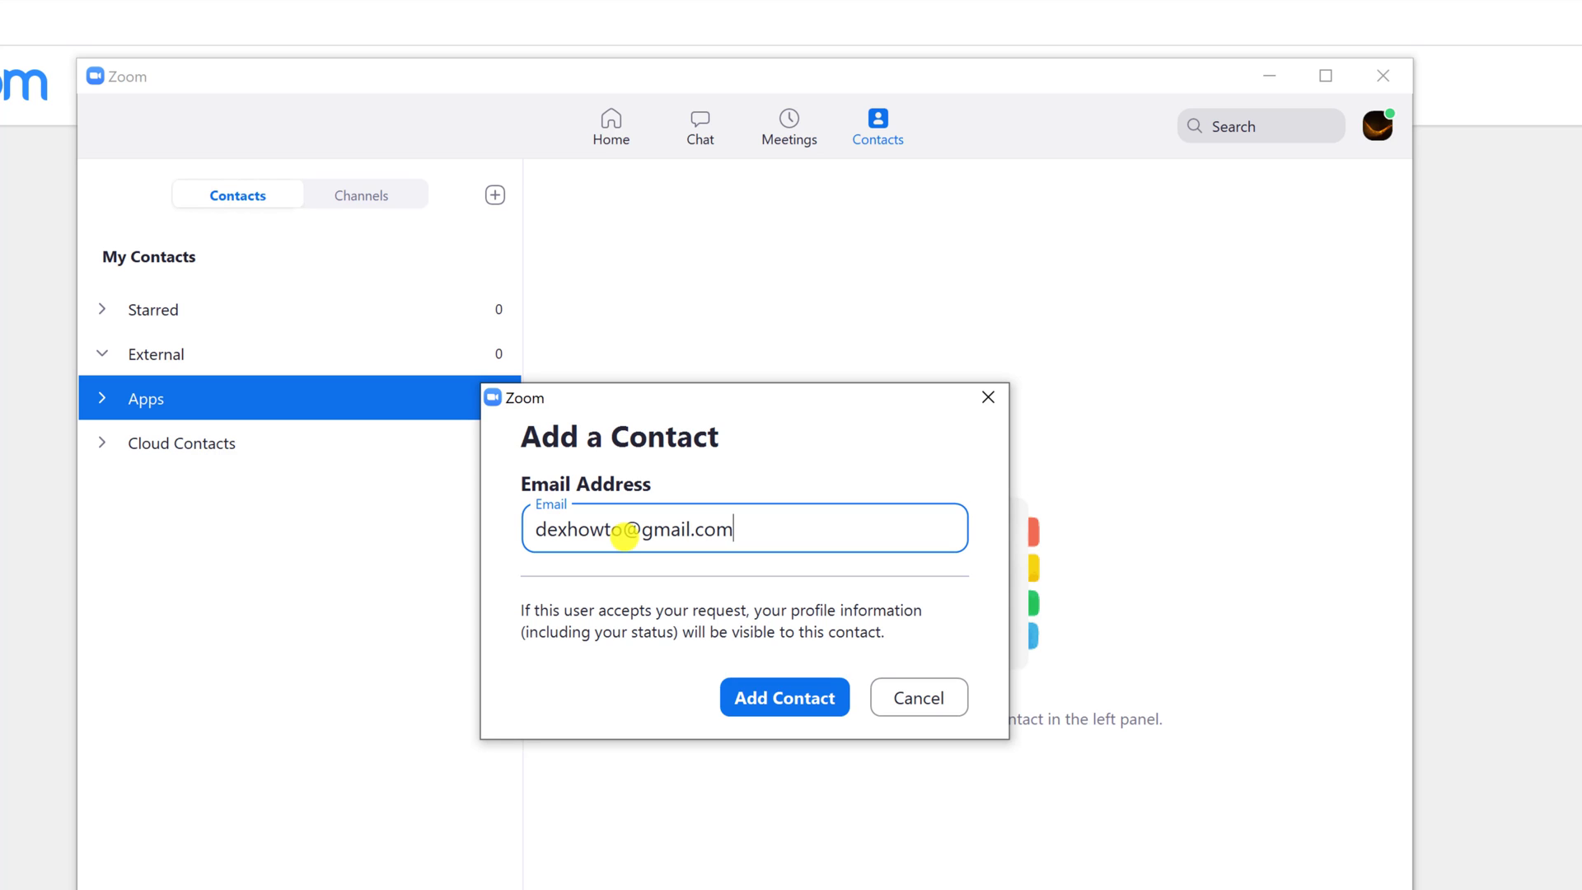
left_click(786, 694)
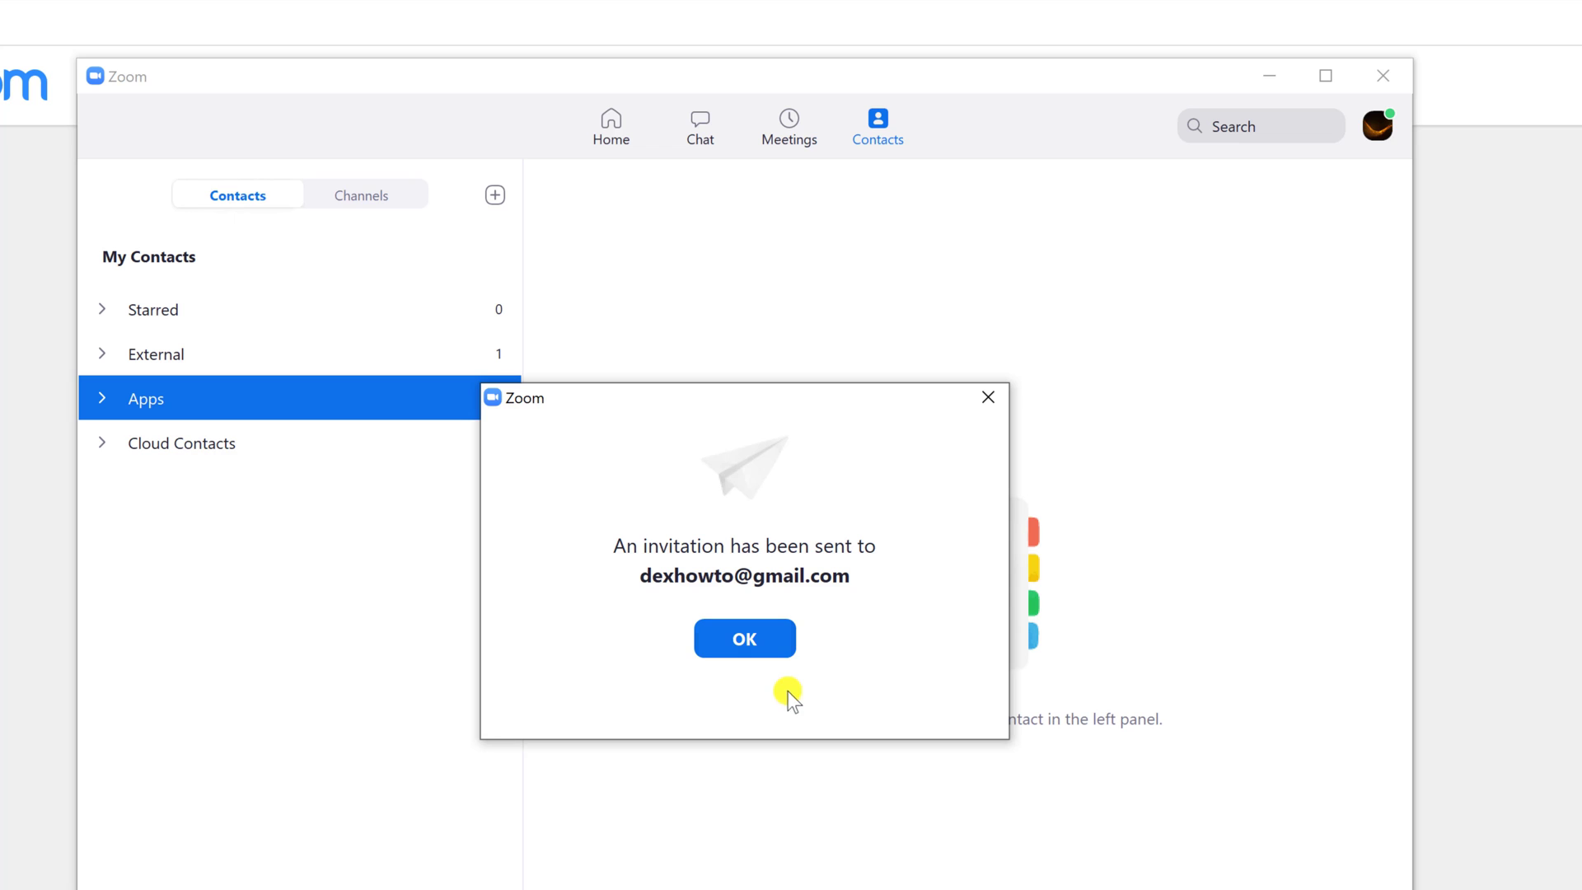
left_click(750, 636)
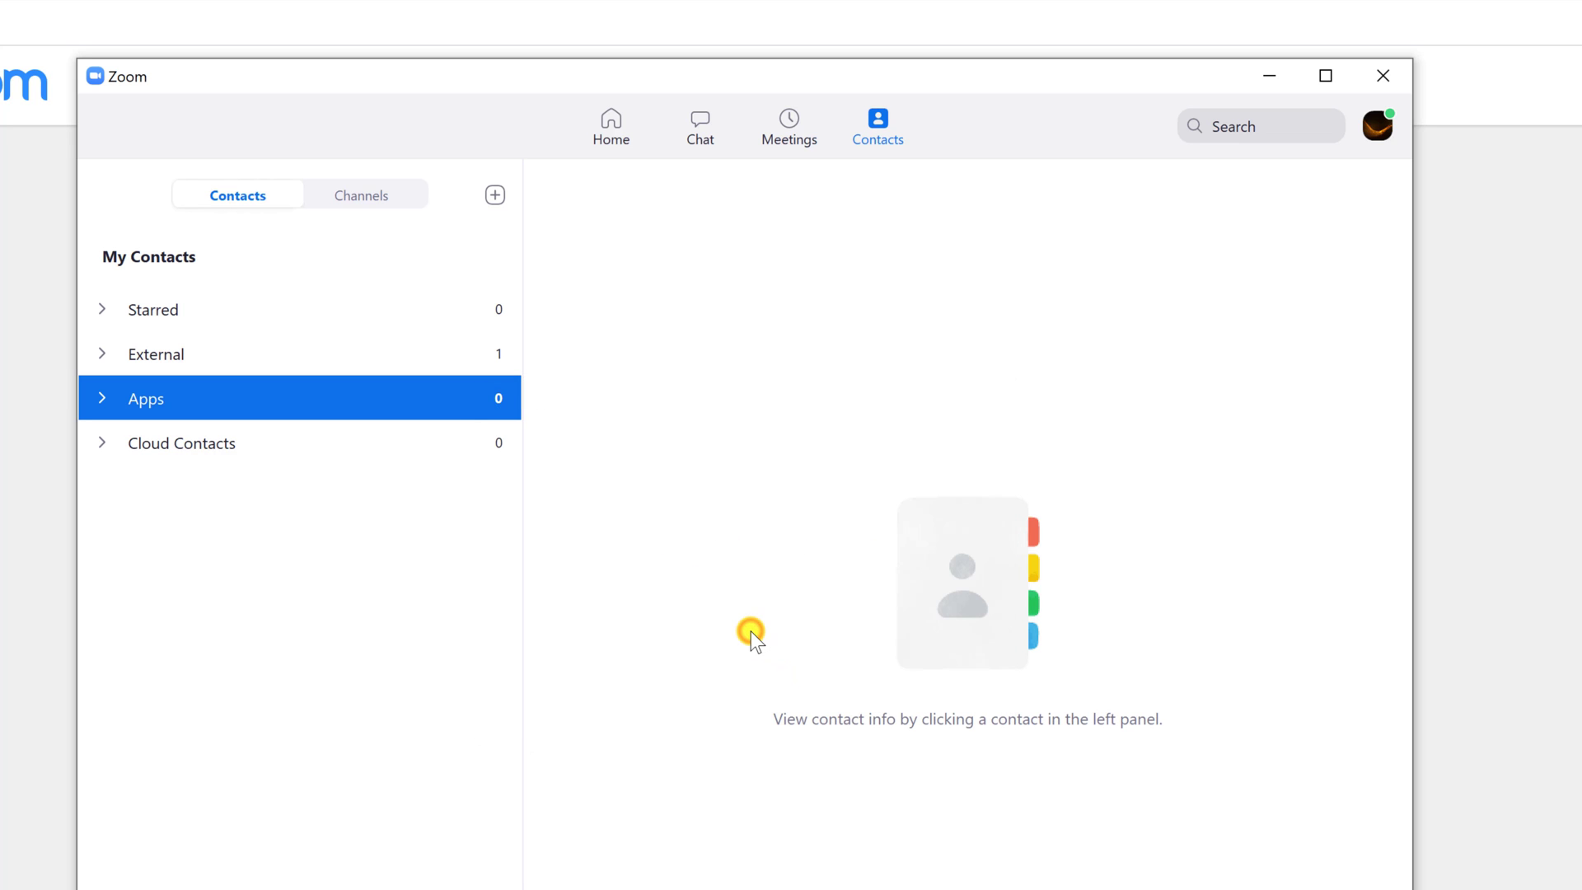
left_click(100, 357)
left_click(99, 356)
left_click(98, 357)
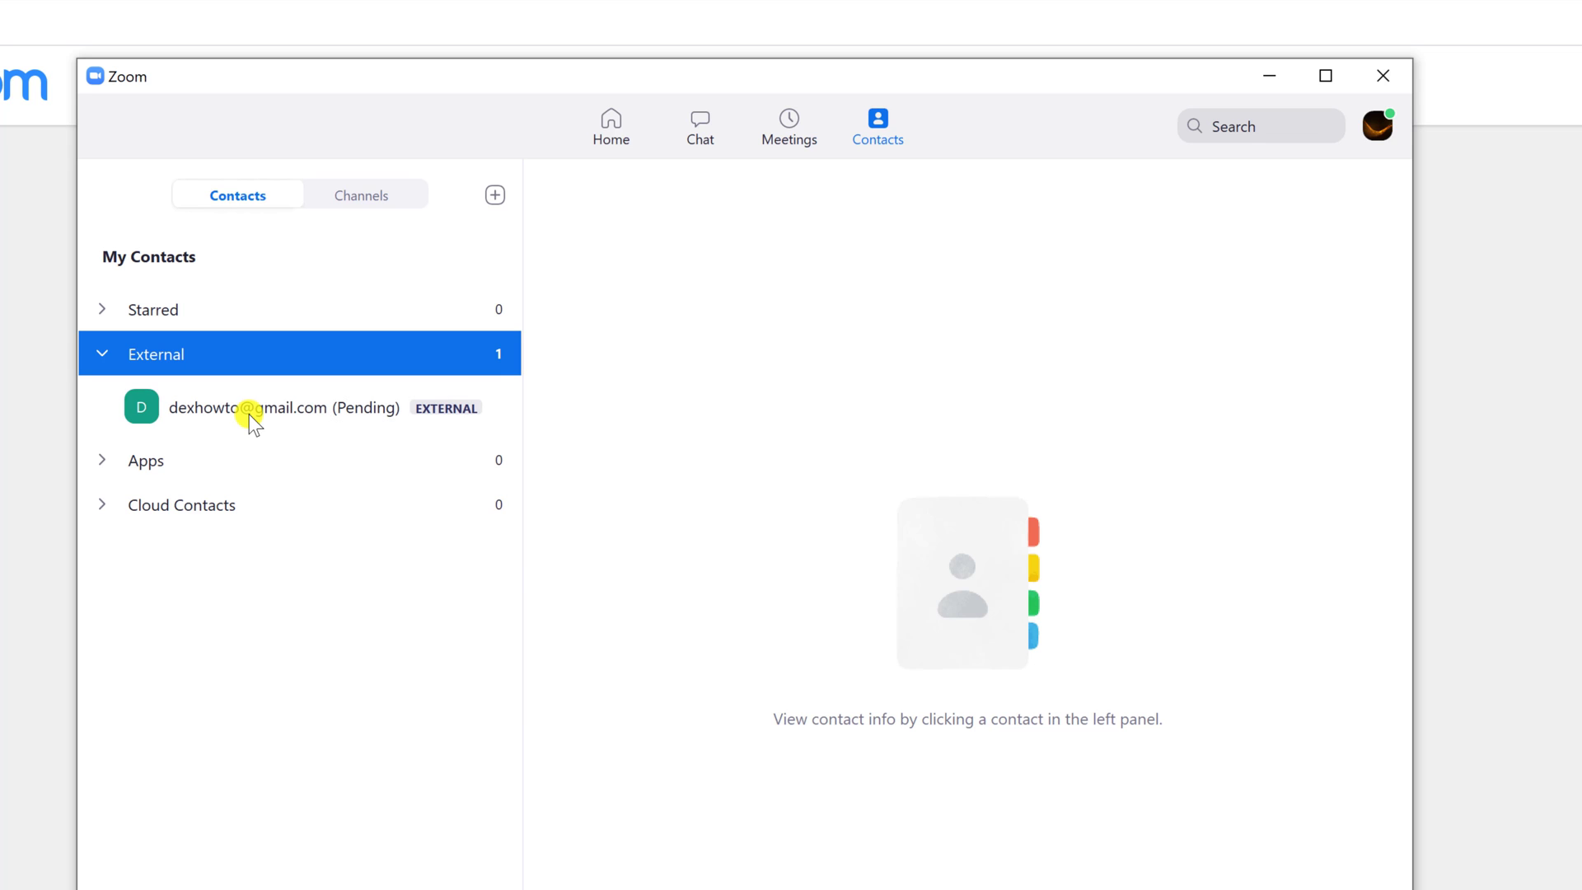
Send a contact invitation to a second e-mail address and dismiss the confirmation.
left_click(495, 196)
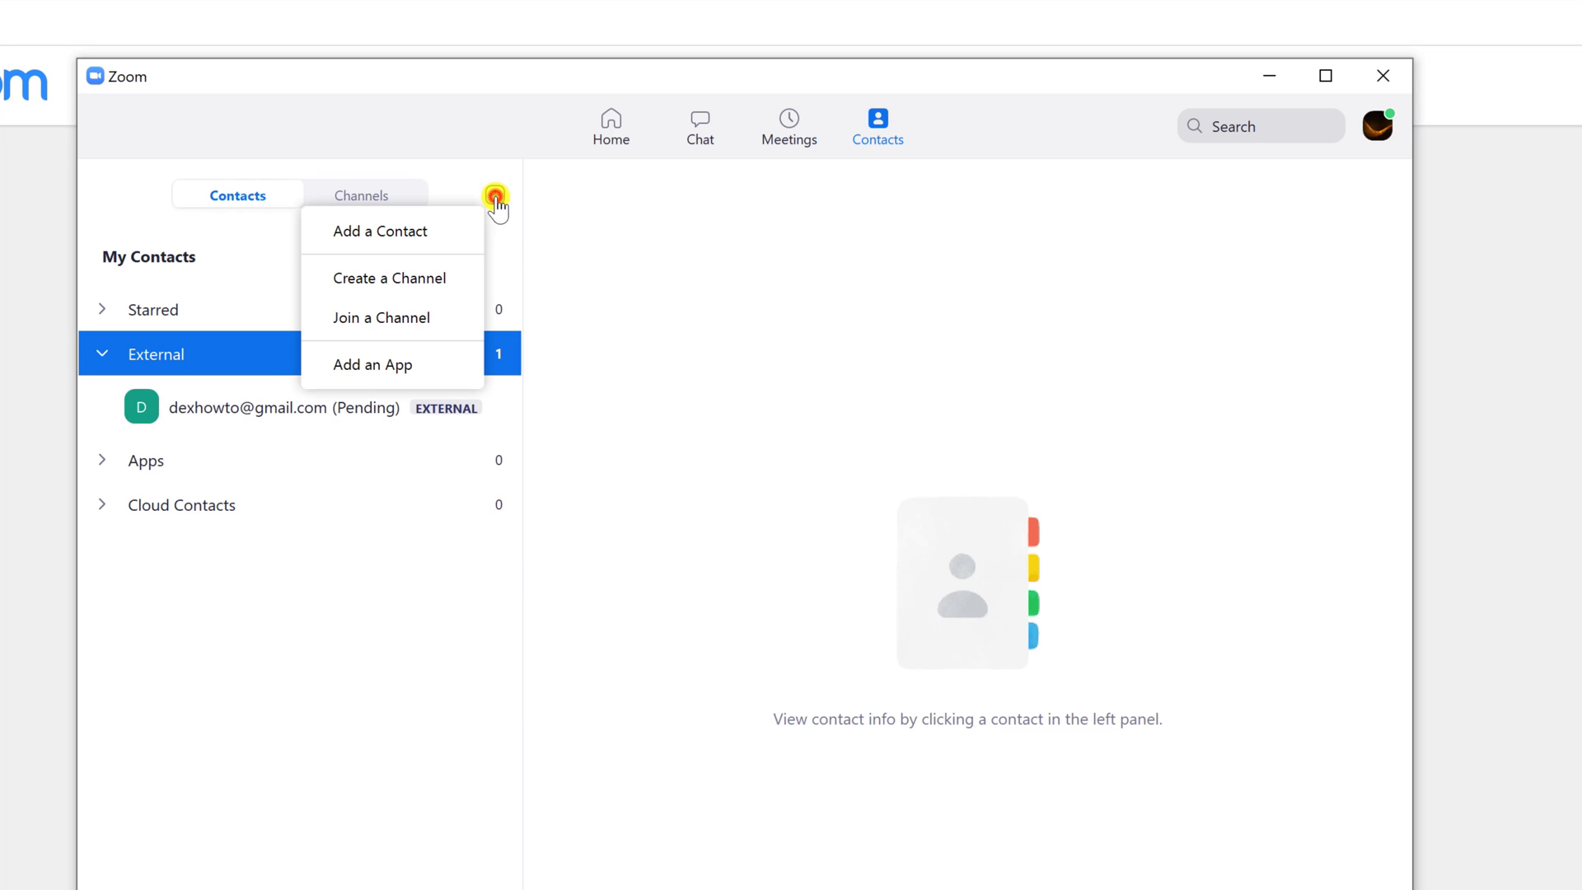
left_click(422, 231)
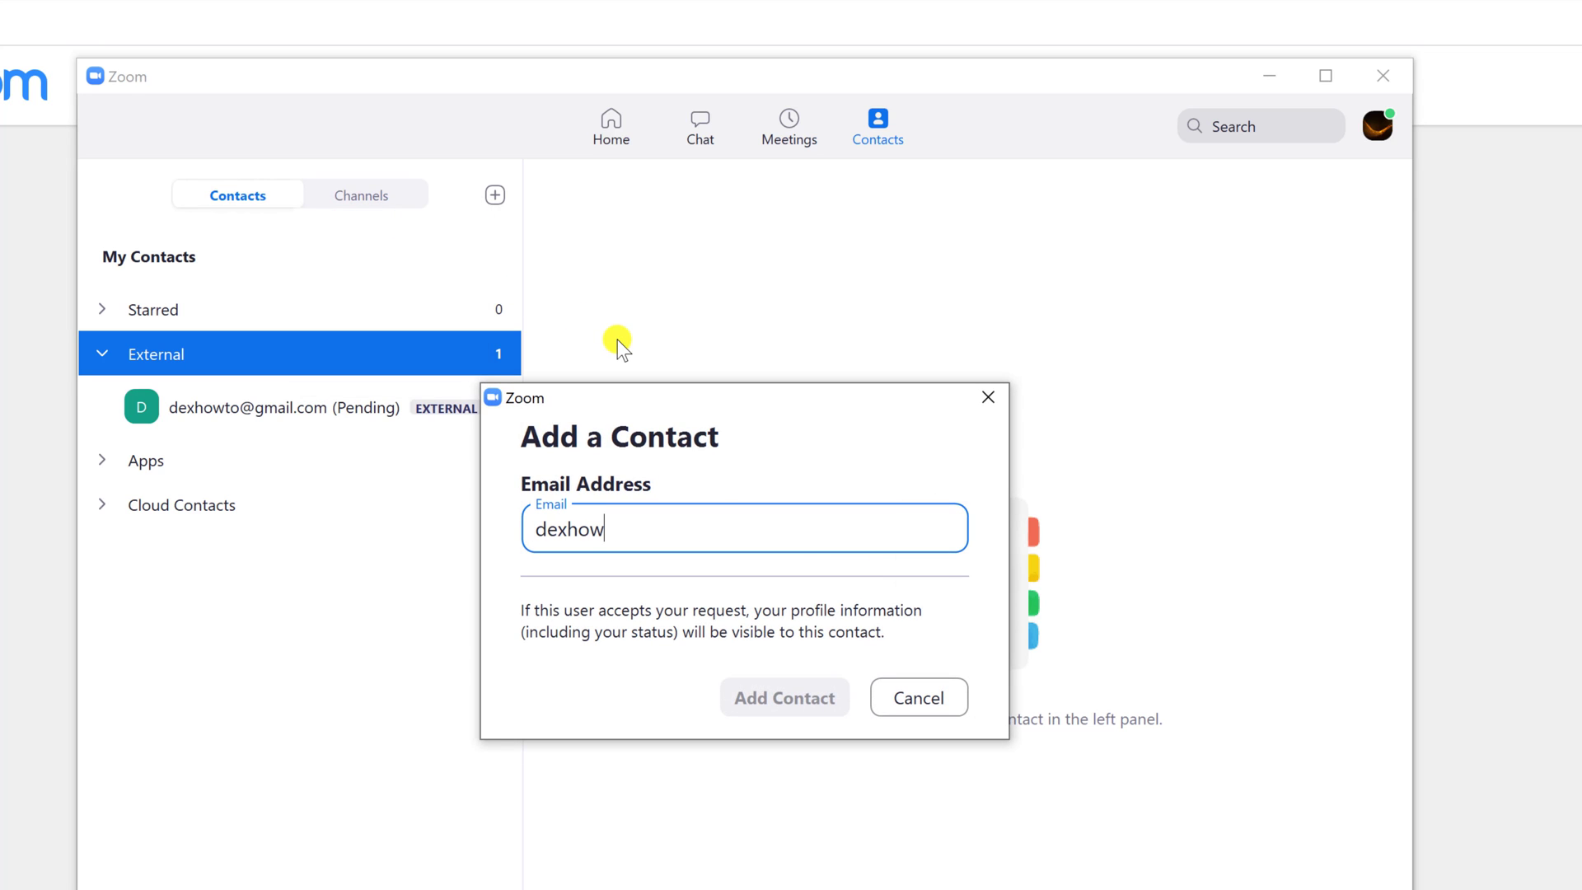
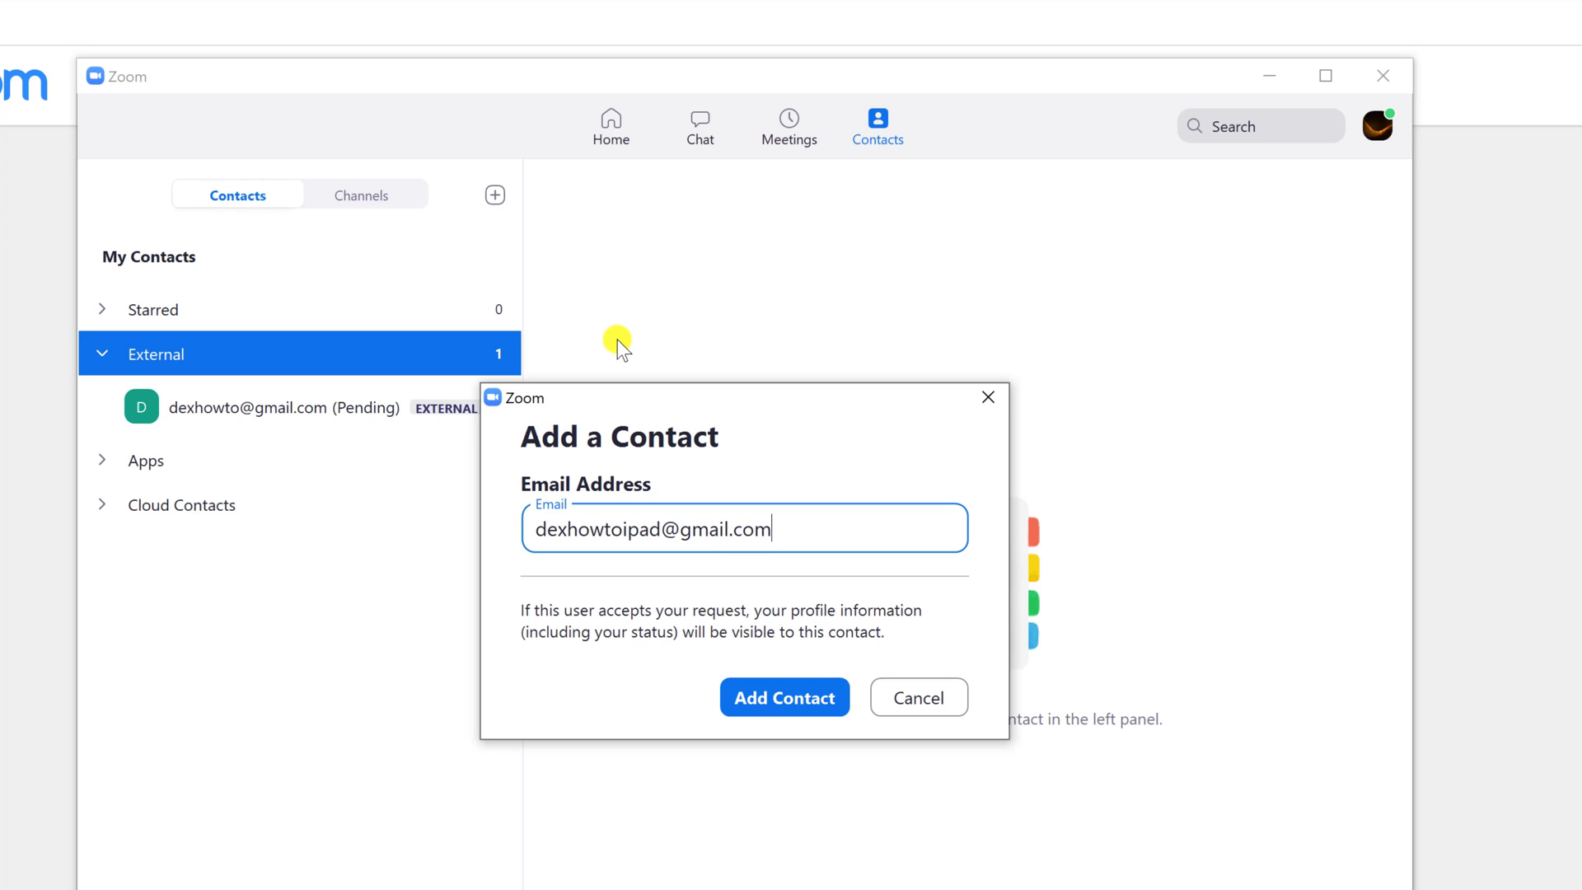
left_click(770, 707)
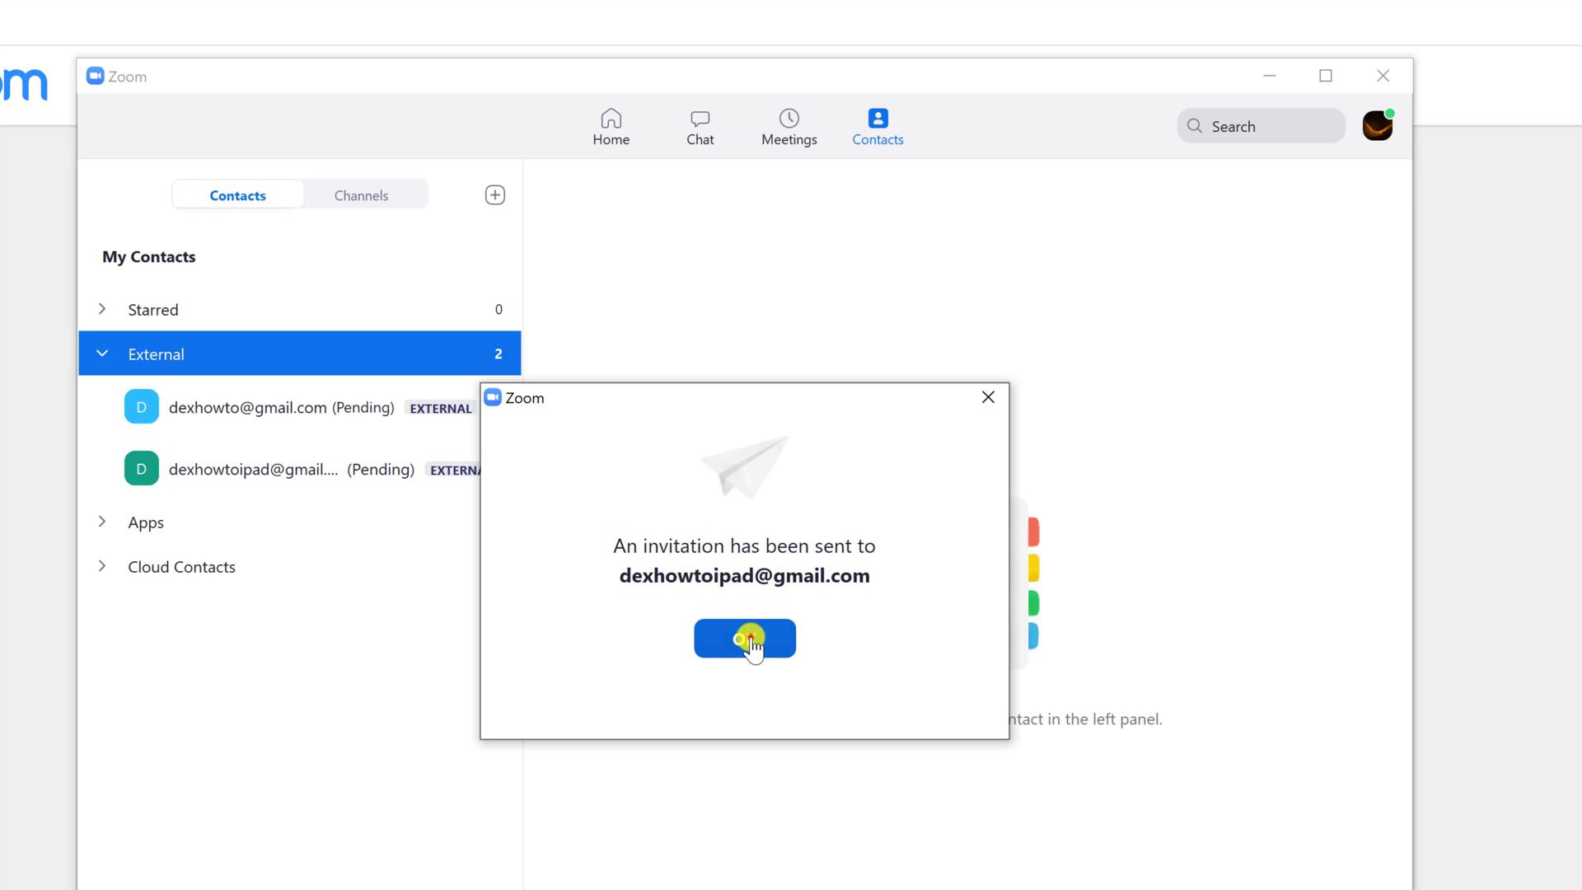
left_click(745, 637)
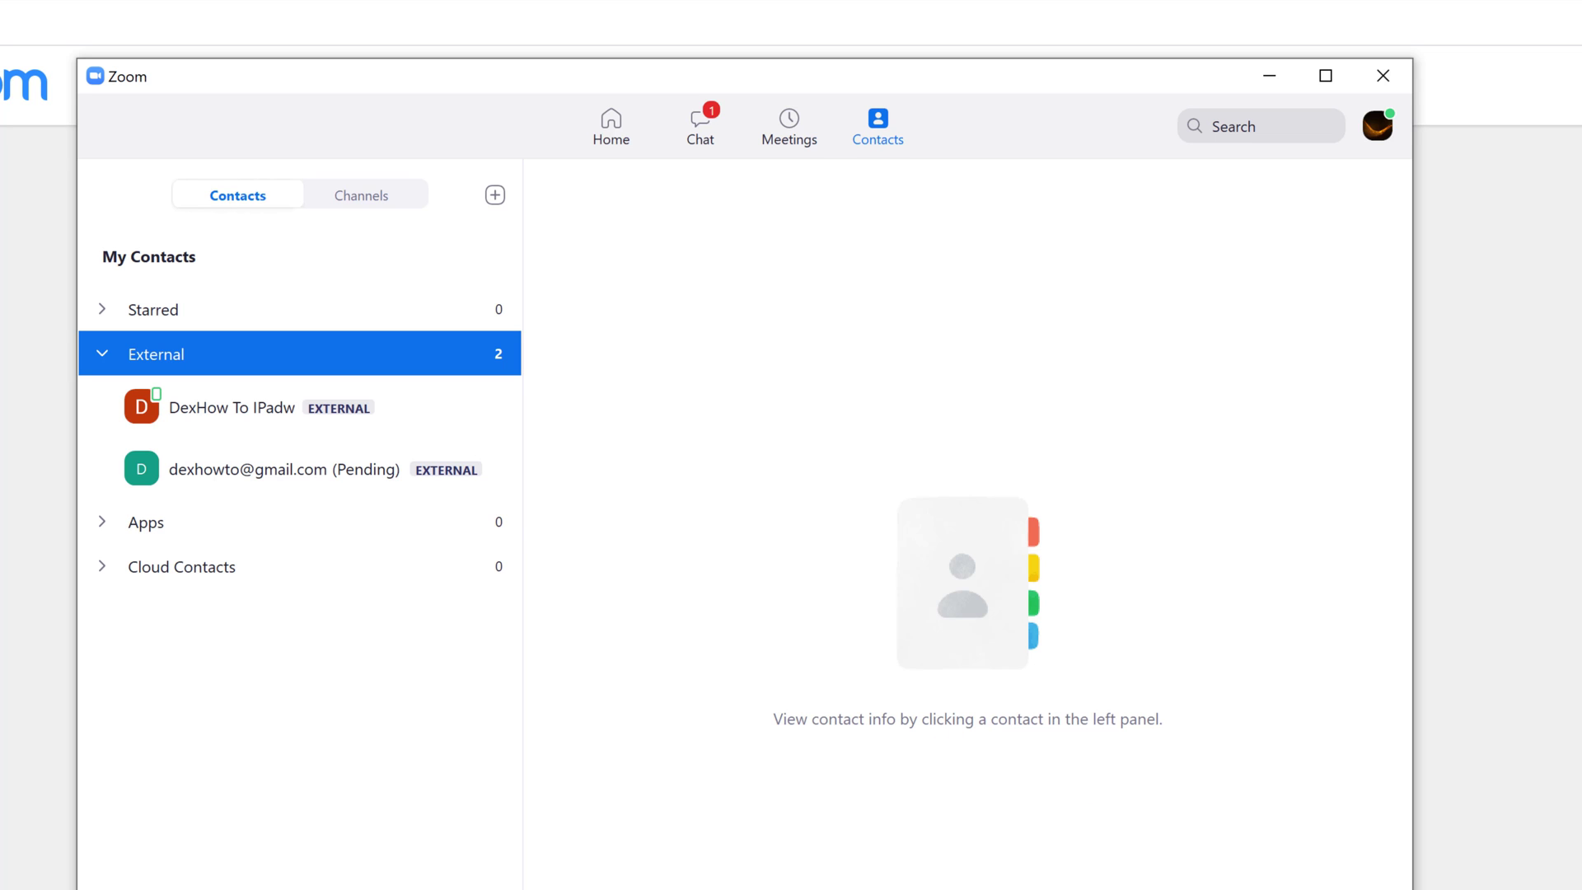
Star the accepted external contact, confirm it under Starred, then show the Channels list.
left_click(367, 412)
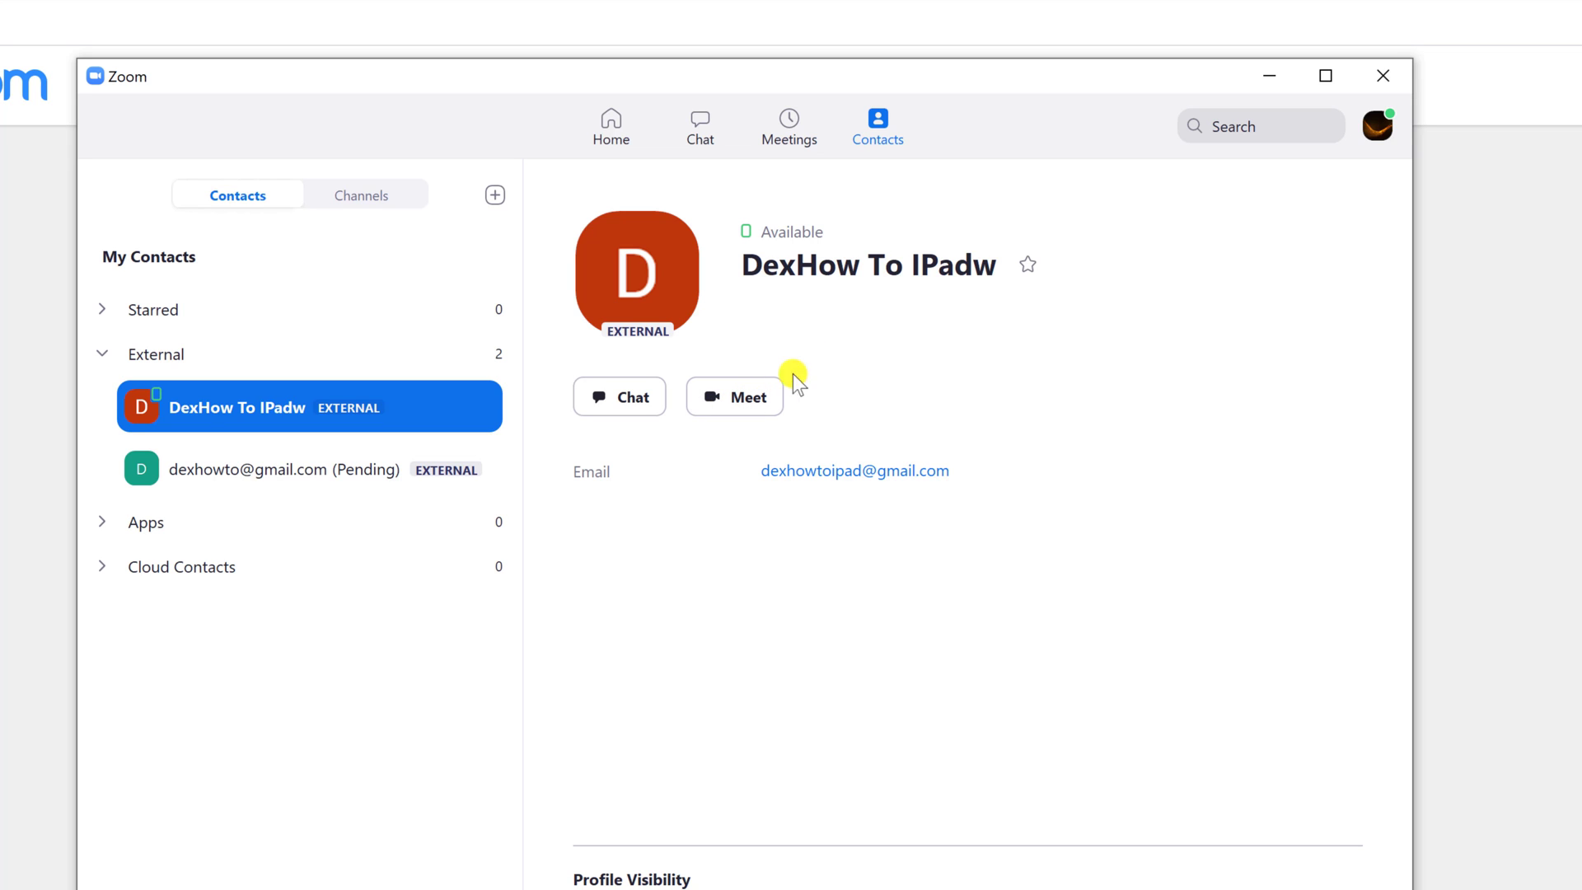
left_click(1032, 261)
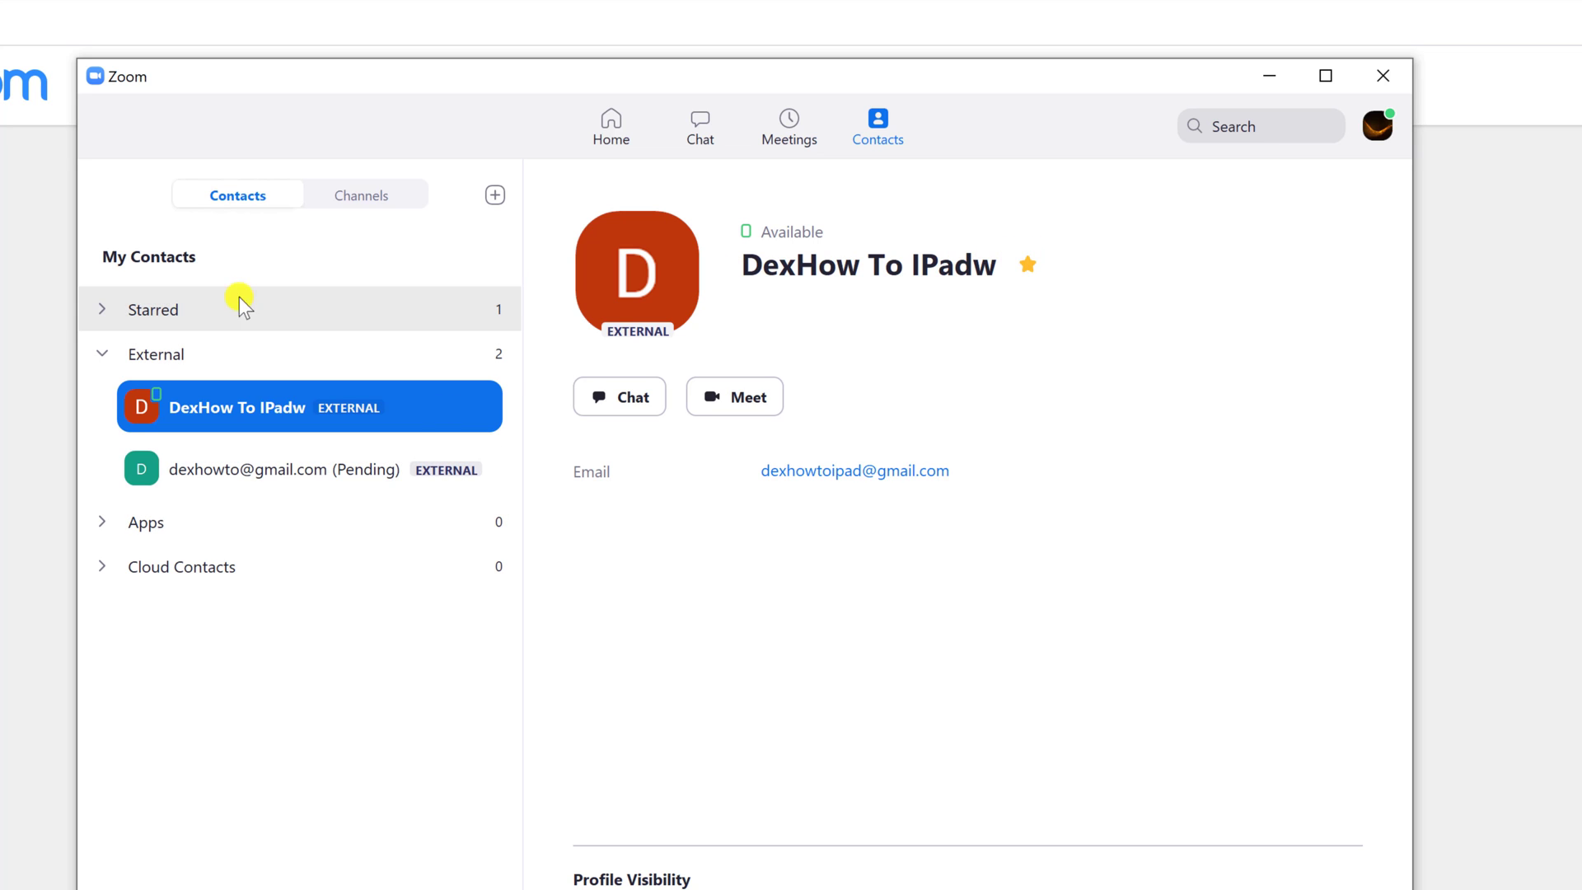
left_click(108, 306)
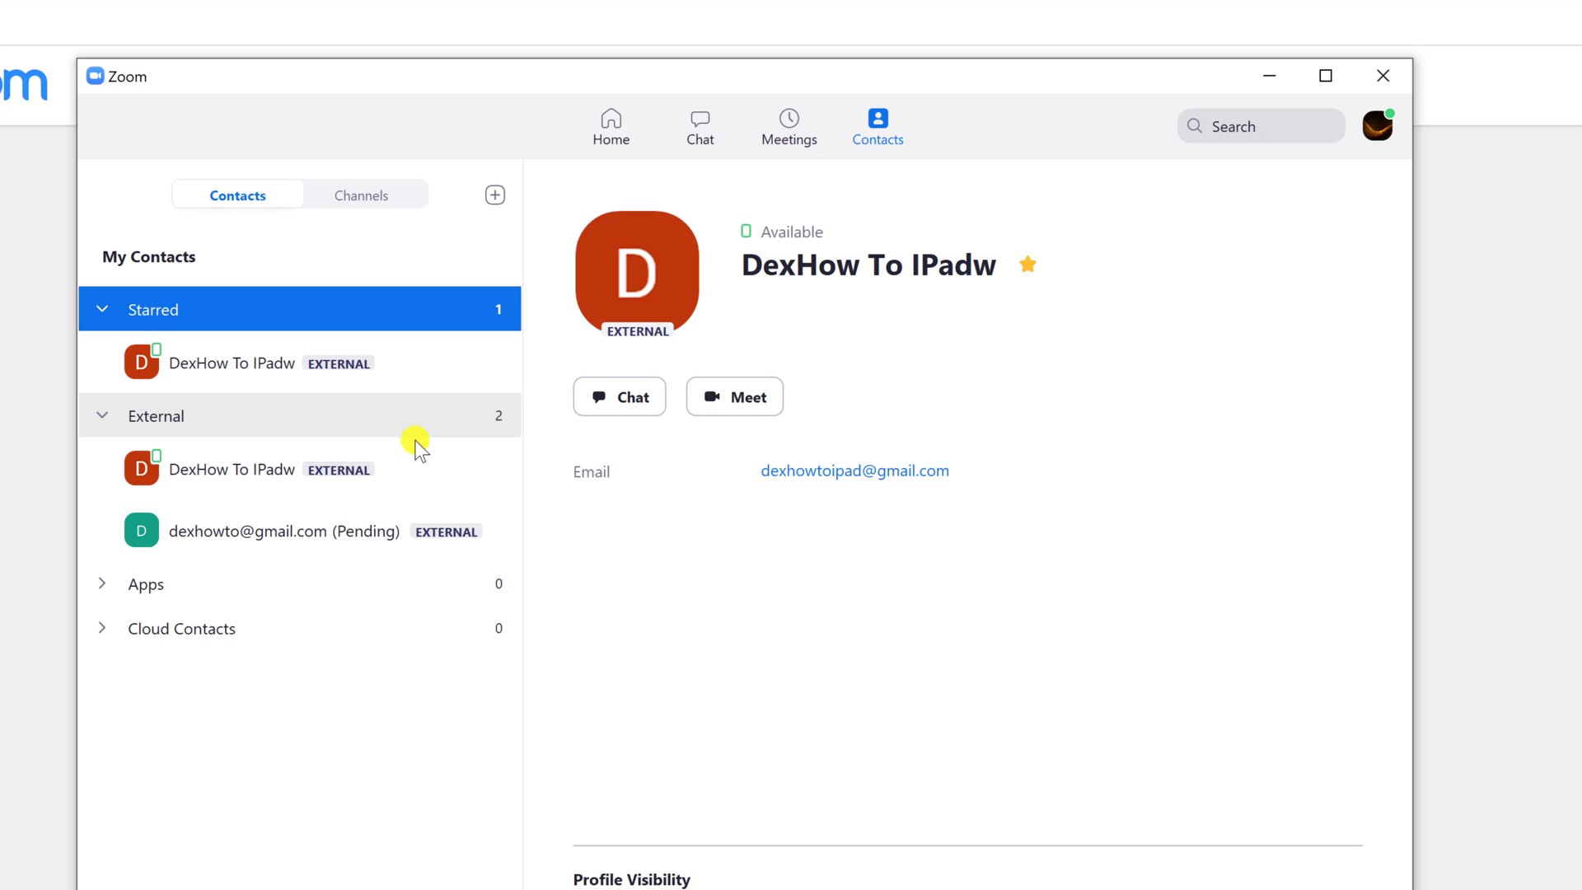
left_click(357, 201)
Create private channel 'DexHow' allowing external users, with the external contact and a second member.
left_click(495, 198)
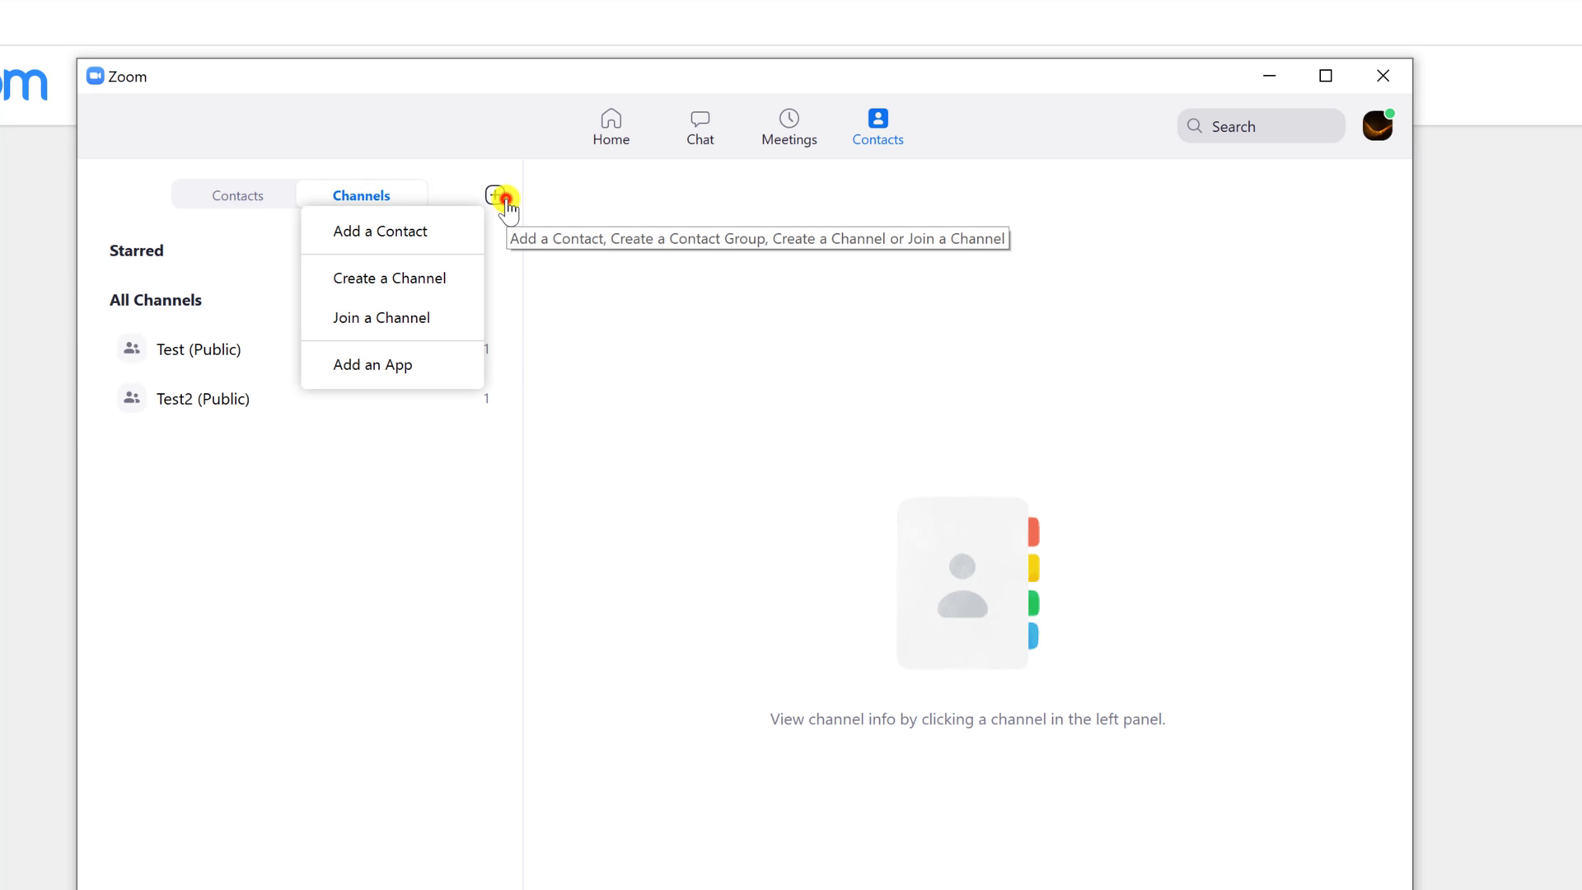
left_click(430, 284)
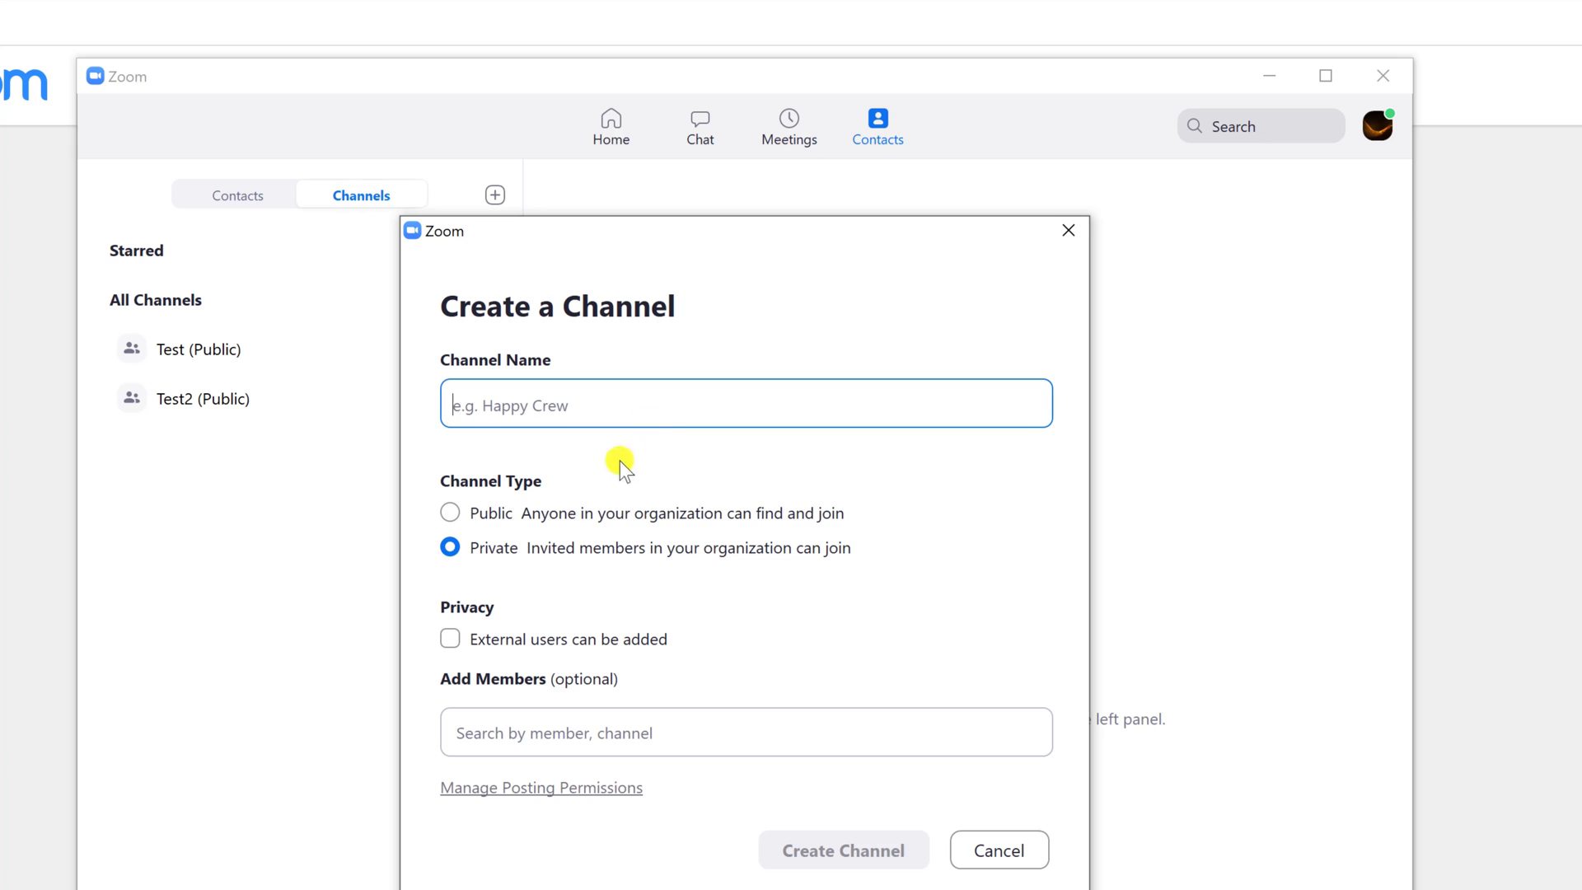
left_click(450, 639)
left_click(635, 415)
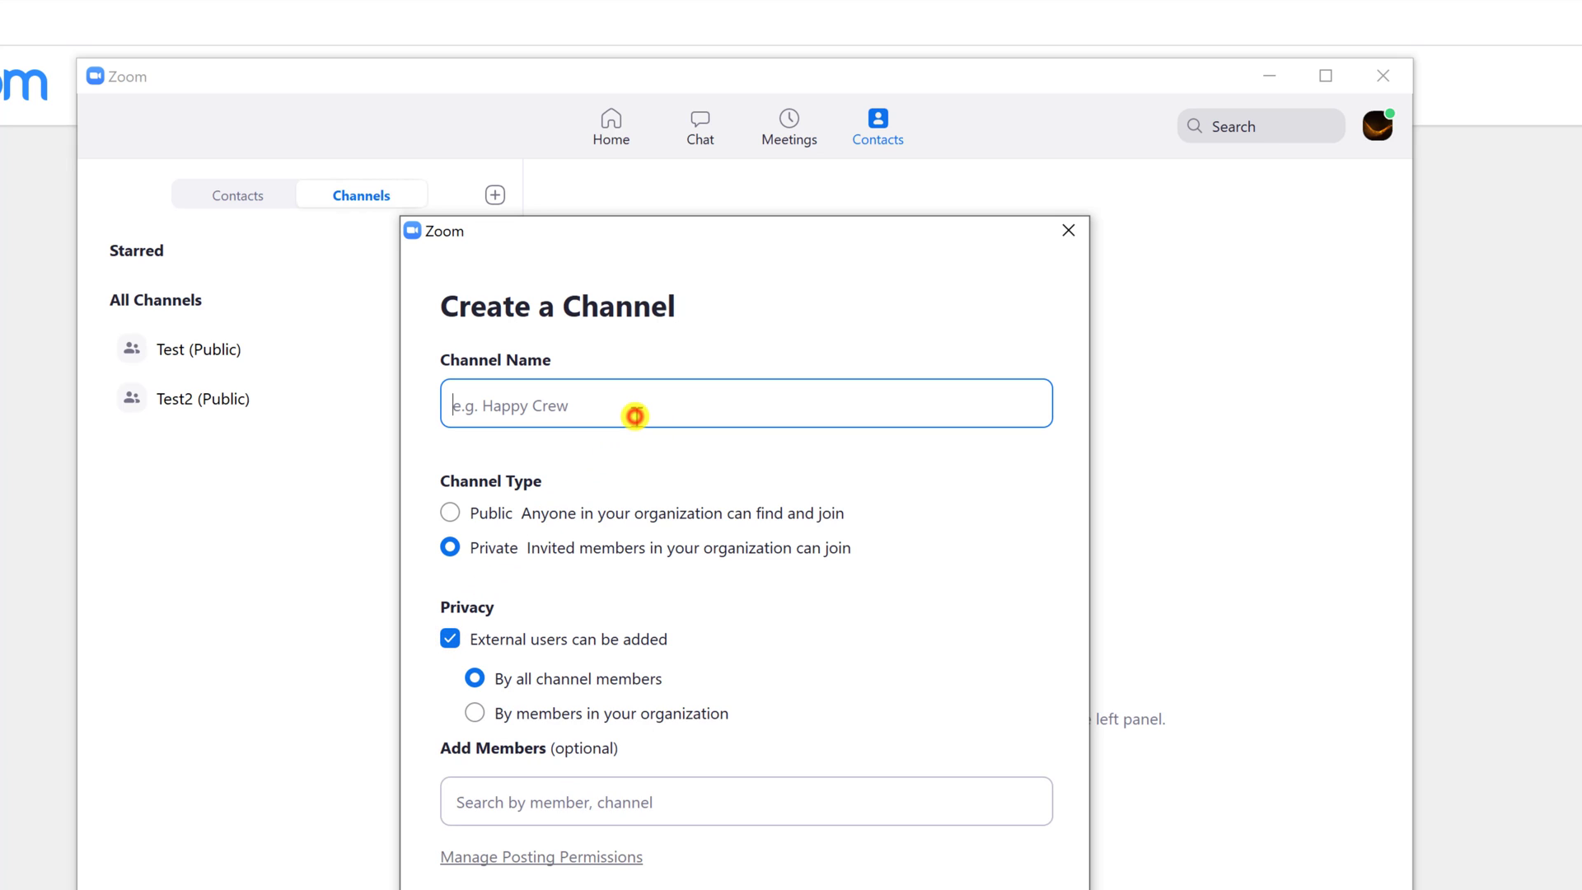
type("DexHow")
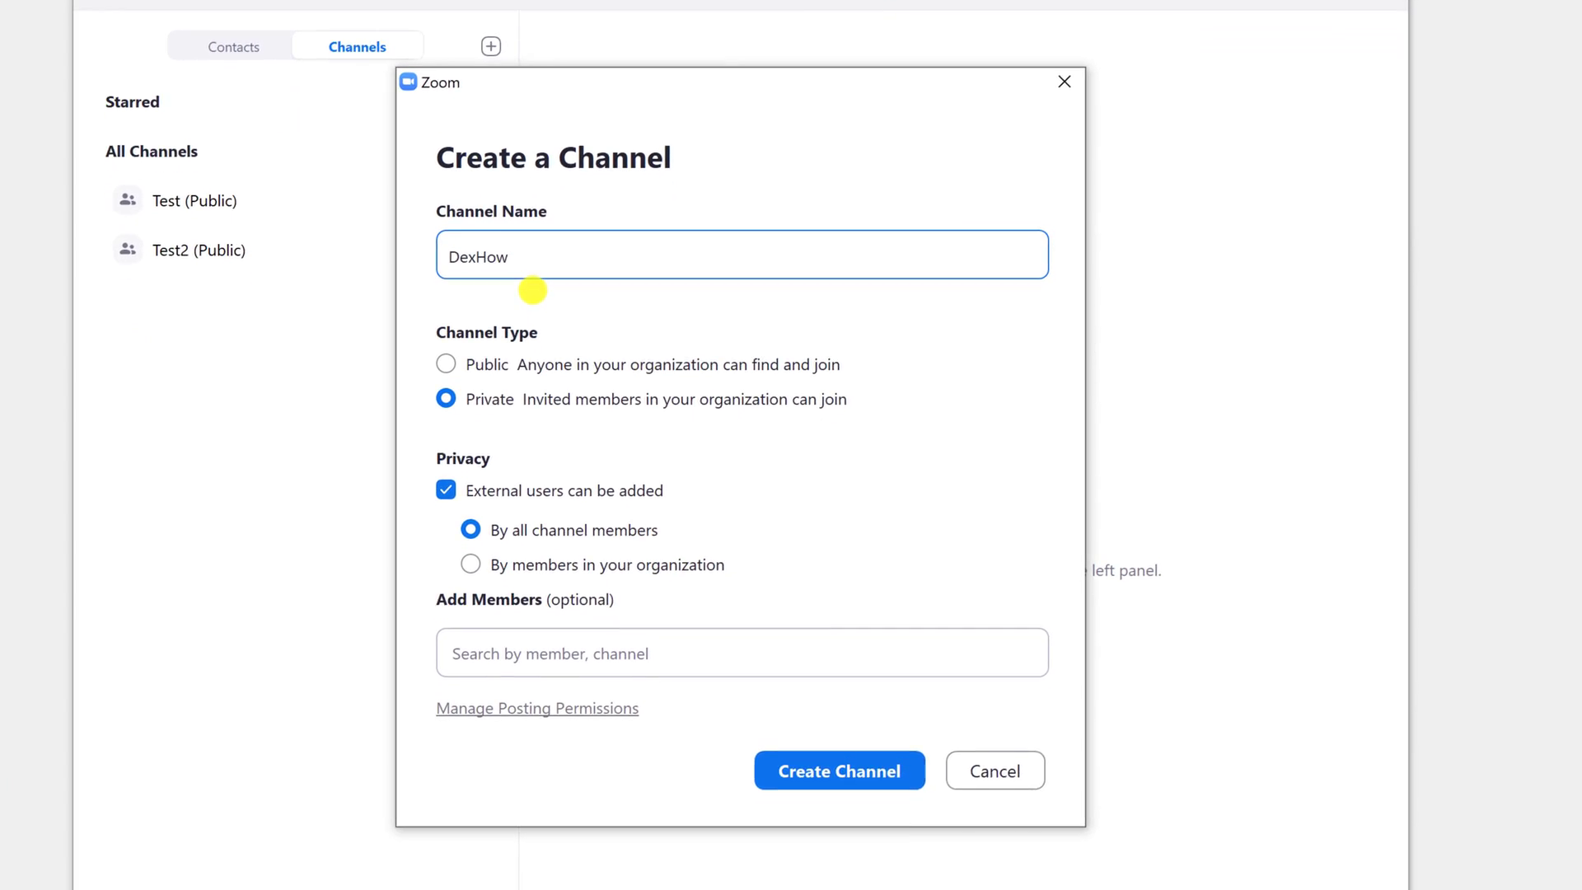
left_click(655, 787)
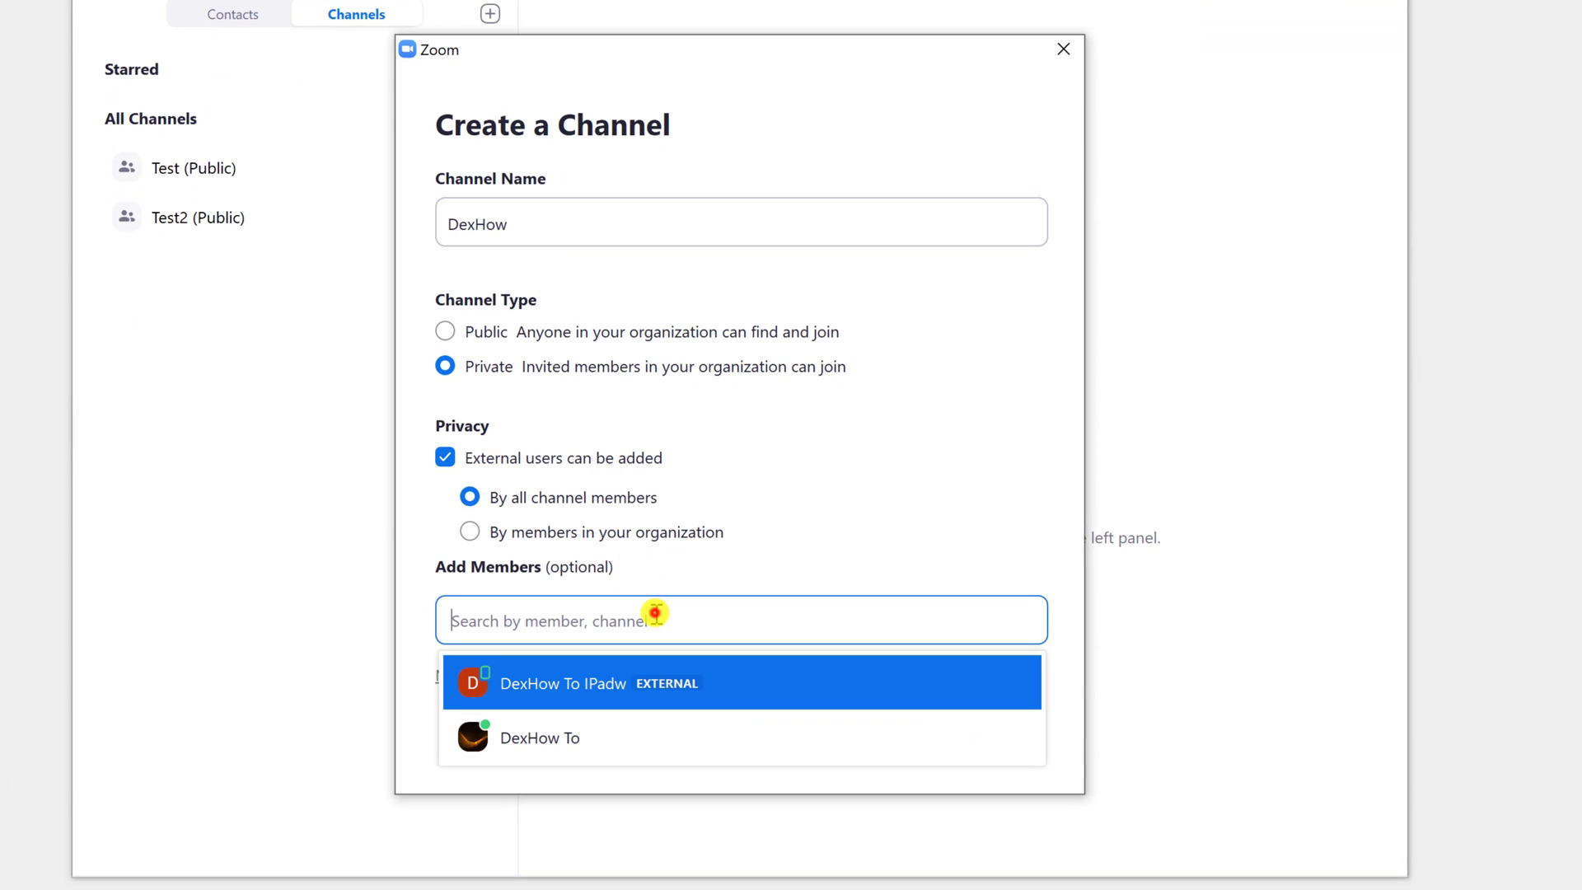
left_click(636, 675)
left_click(704, 630)
left_click(656, 681)
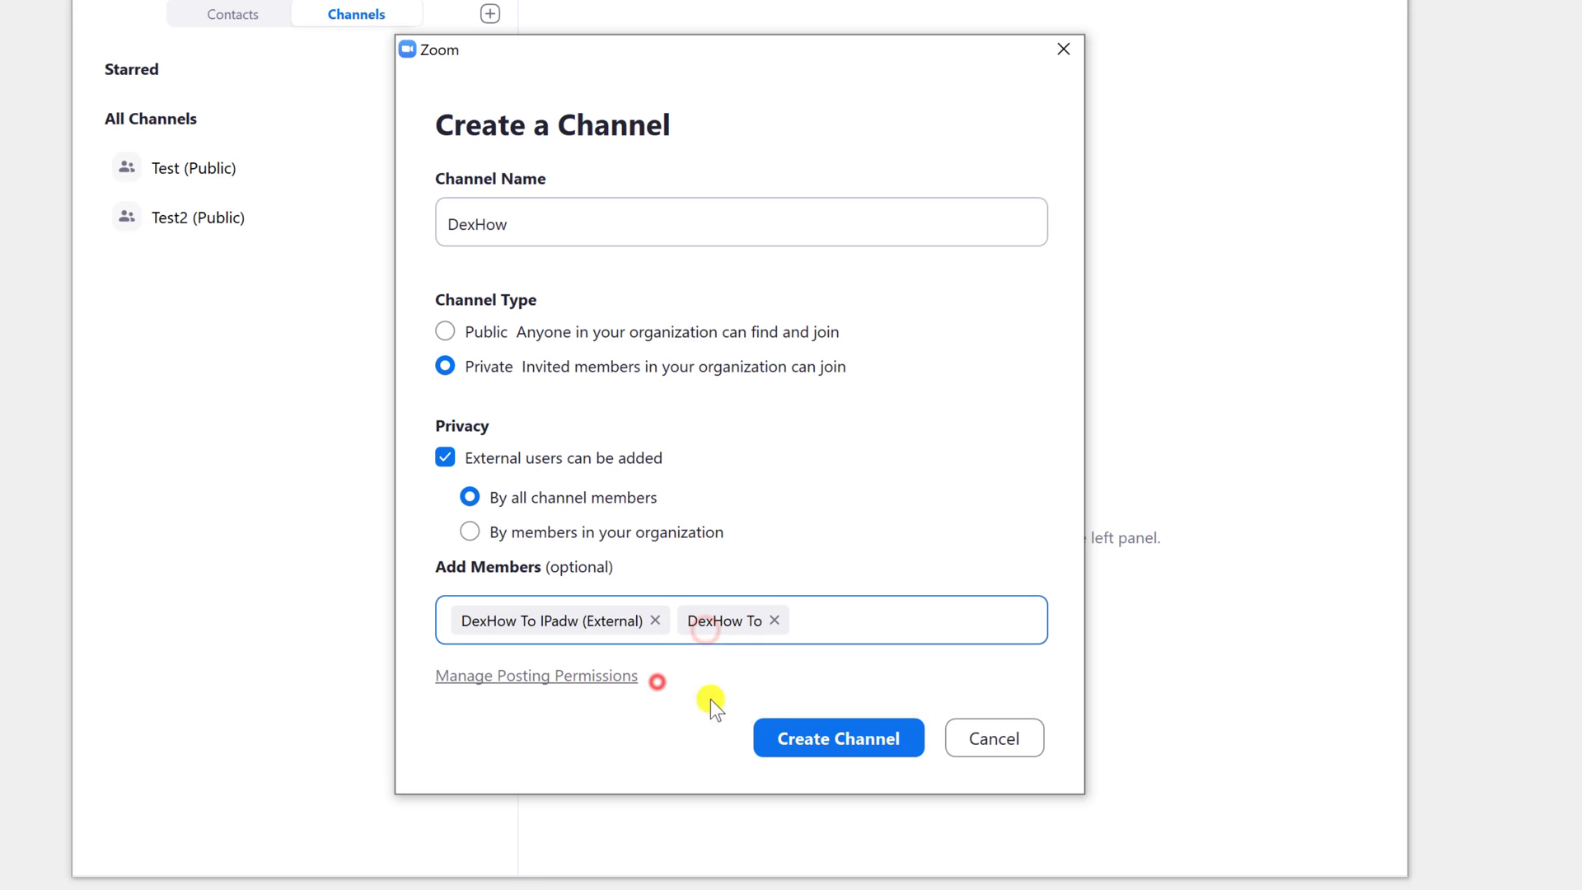
left_click(847, 740)
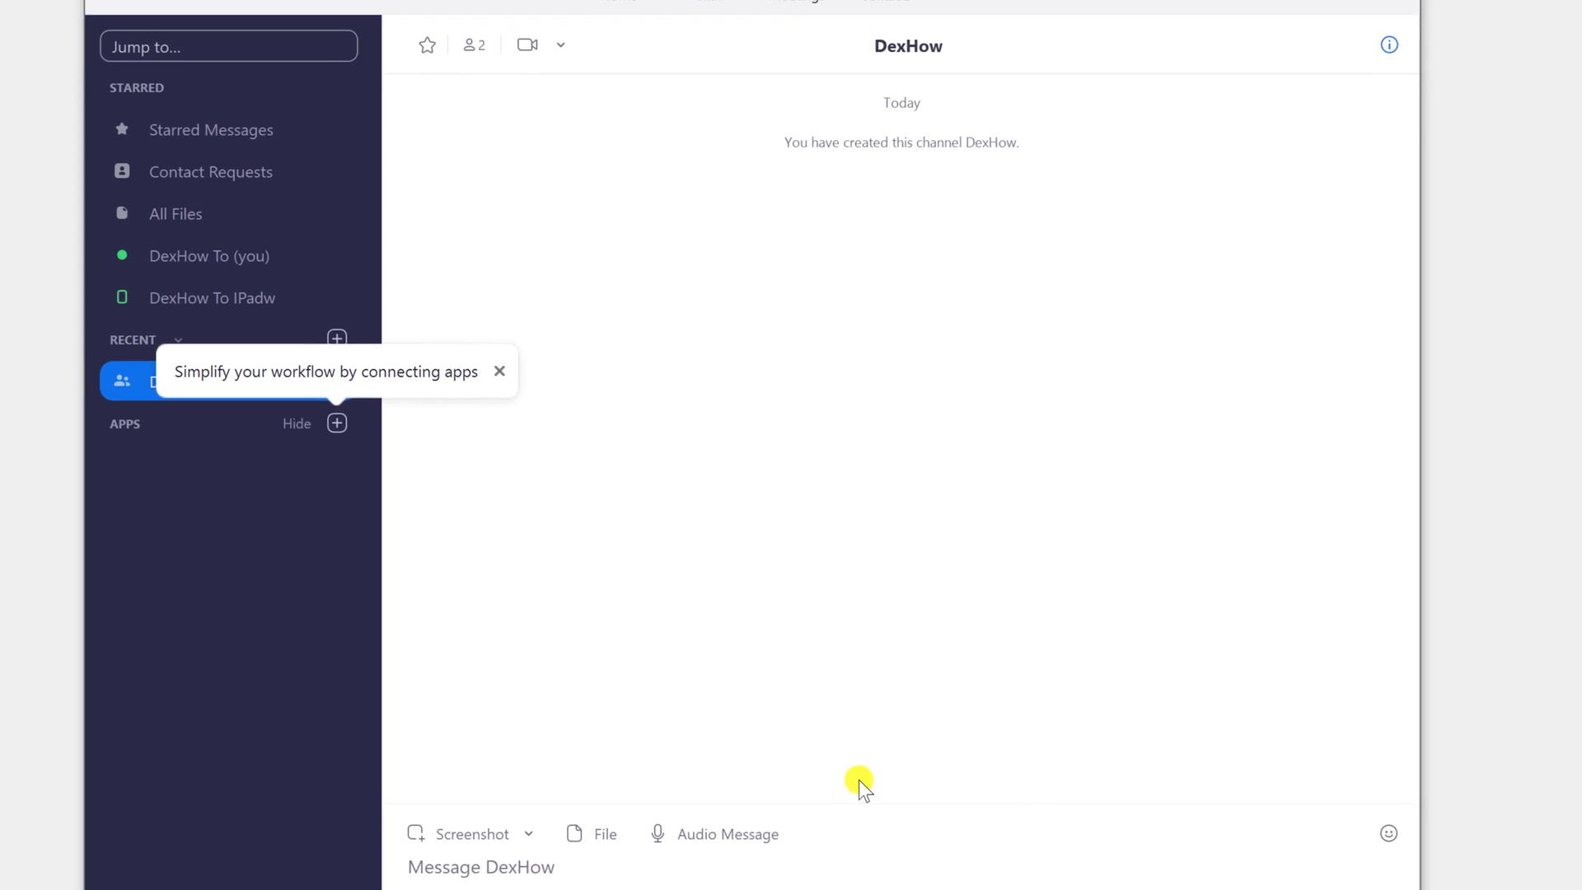
Dismiss the apps tip, return to the channels list, and bring up DexHow's More options.
left_click(487, 334)
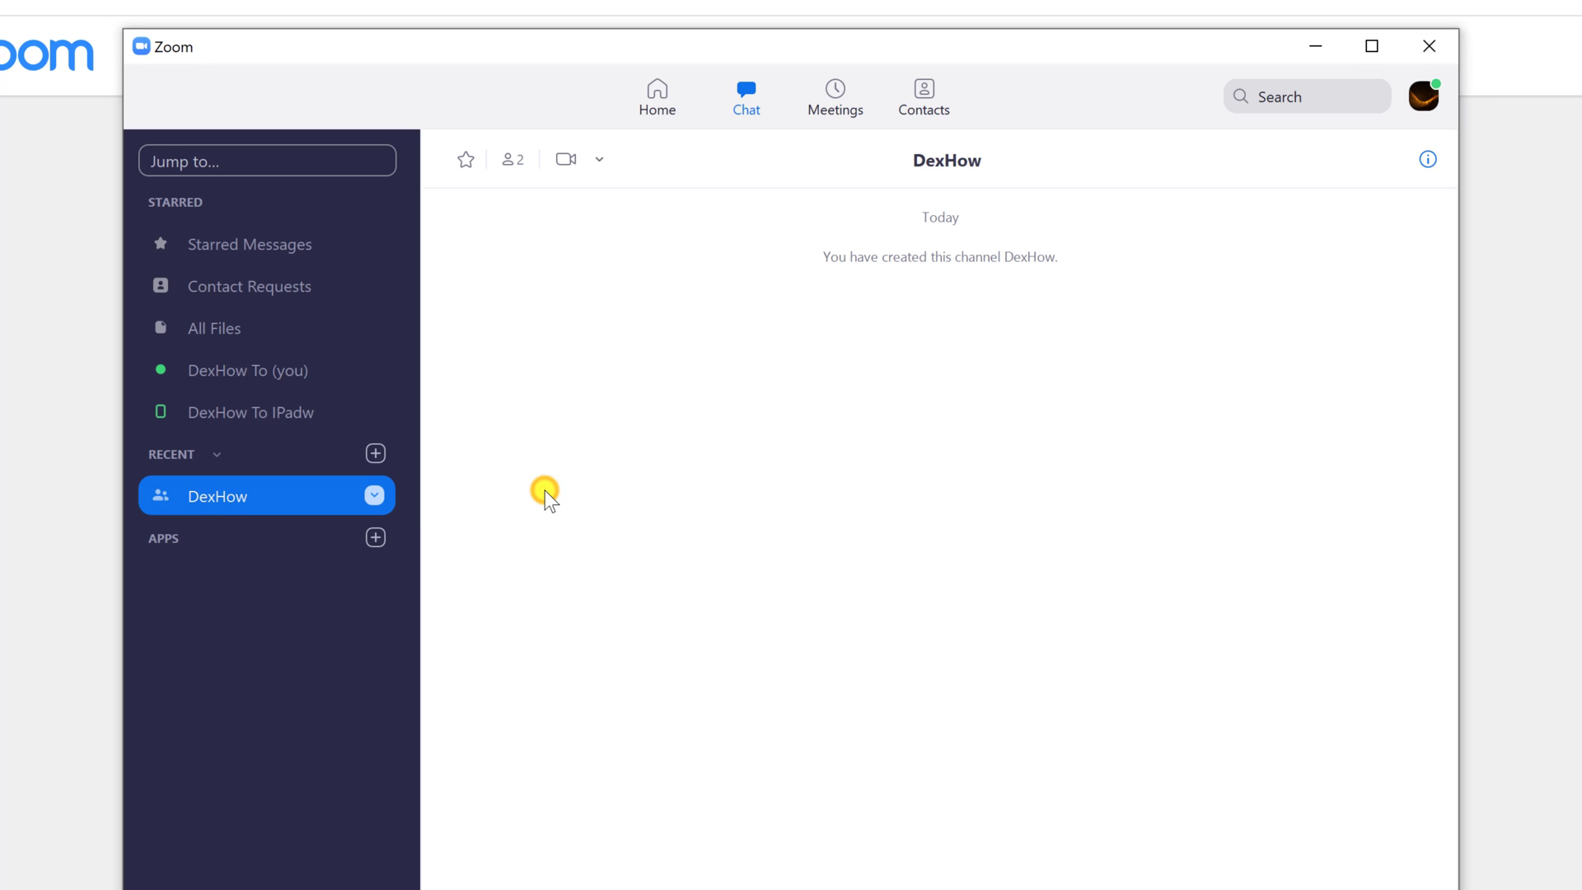
left_click(932, 99)
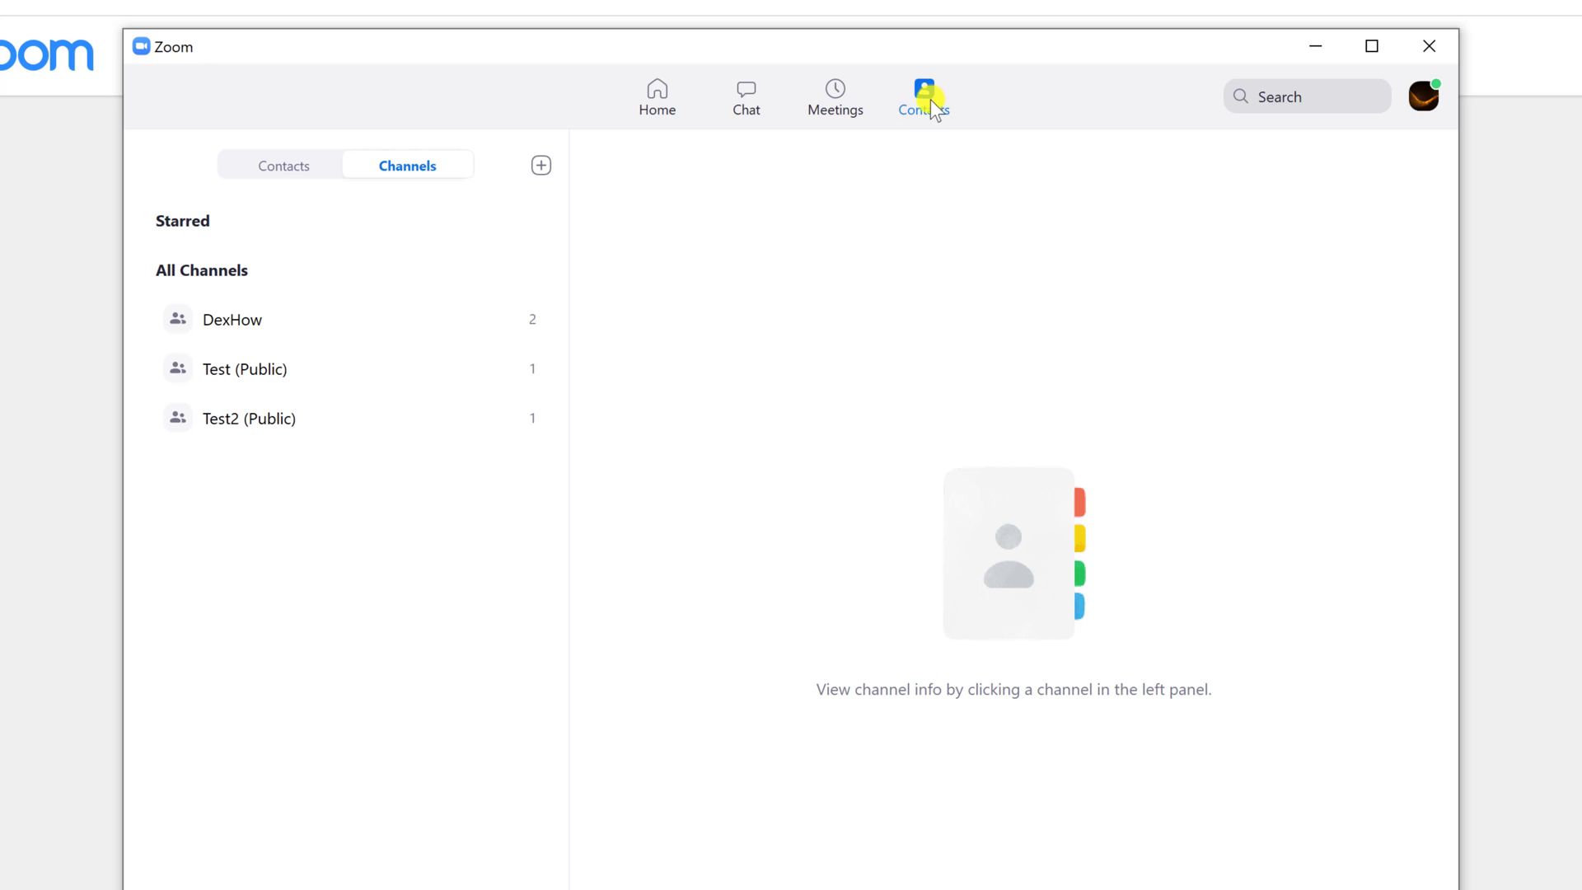
mouse_move(435, 330)
left_click(487, 319)
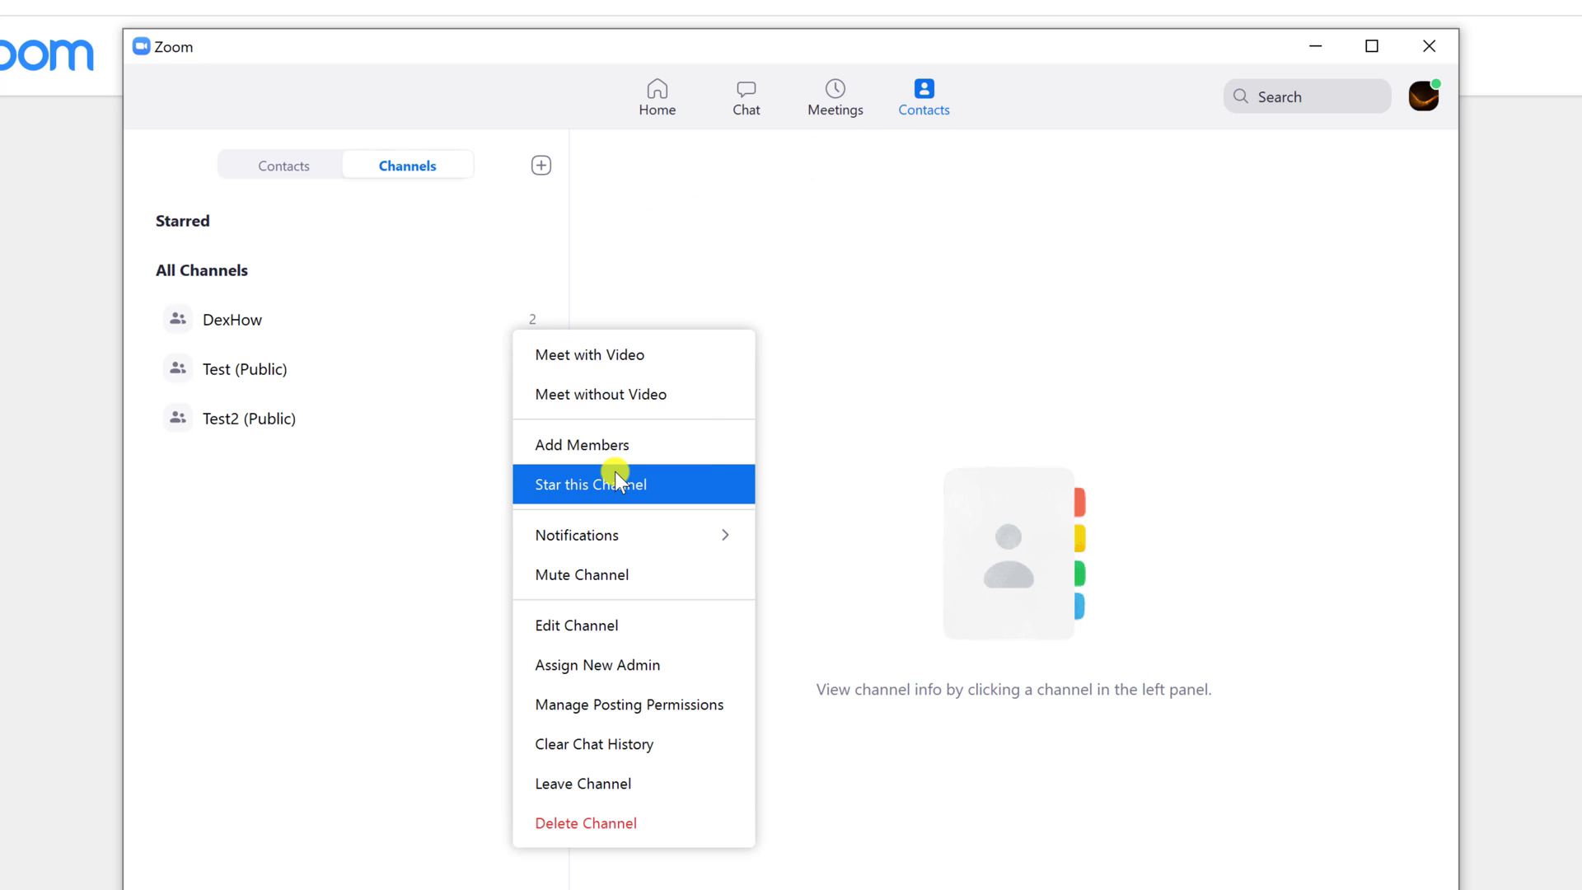
mouse_move(638, 537)
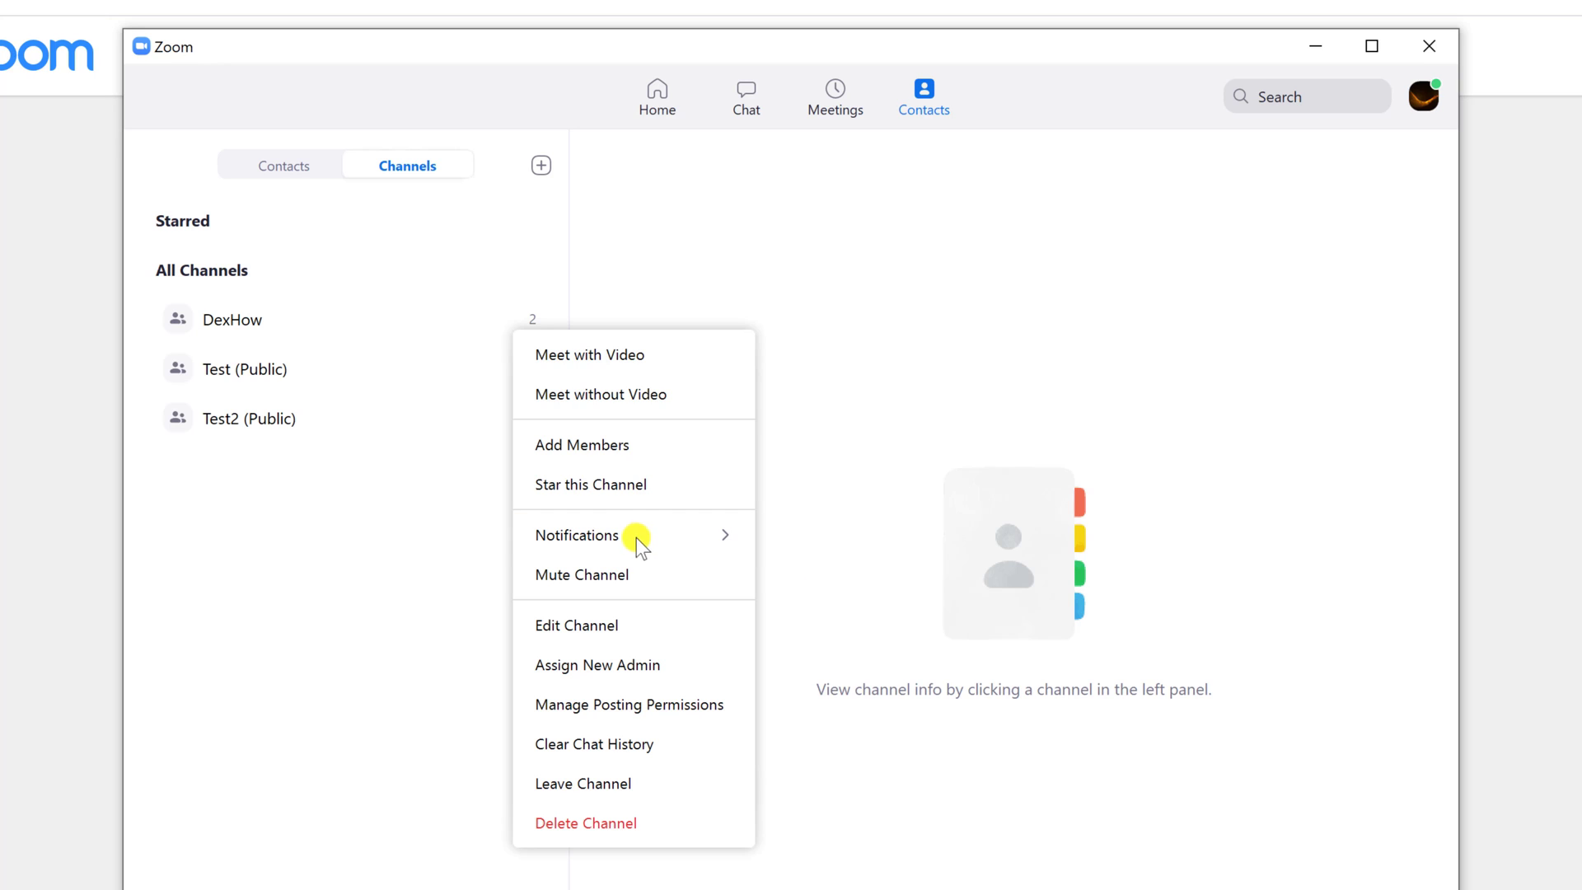